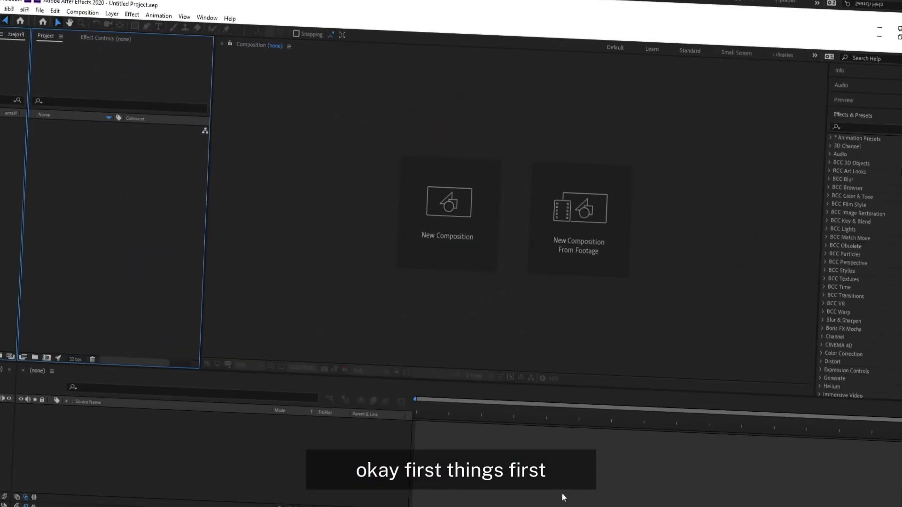
Step: Create a new 1920 x 1080, 30 fps composition named Main
{"action": "left_click", "coordinate": [436, 188]}
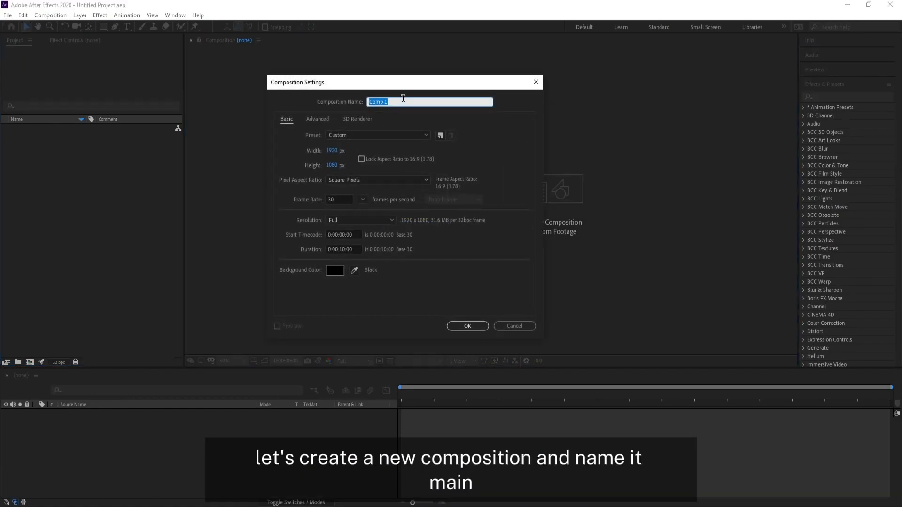
{"action": "type", "text": "Main"}
{"action": "key", "text": "Return"}
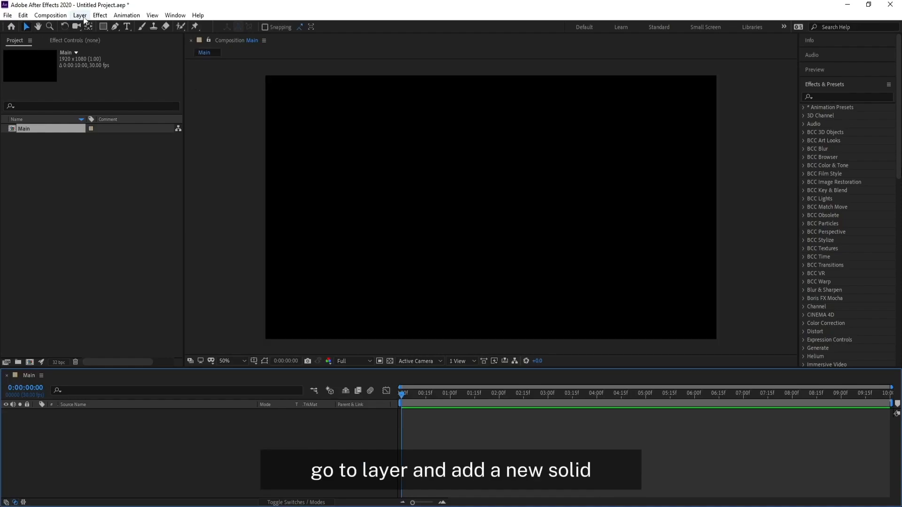
Step: Add a new black solid layer named Particular at 1920 x 1080 px
{"action": "left_click", "coordinate": [79, 15]}
{"action": "mouse_move", "coordinate": [117, 22]}
{"action": "left_click", "coordinate": [256, 35]}
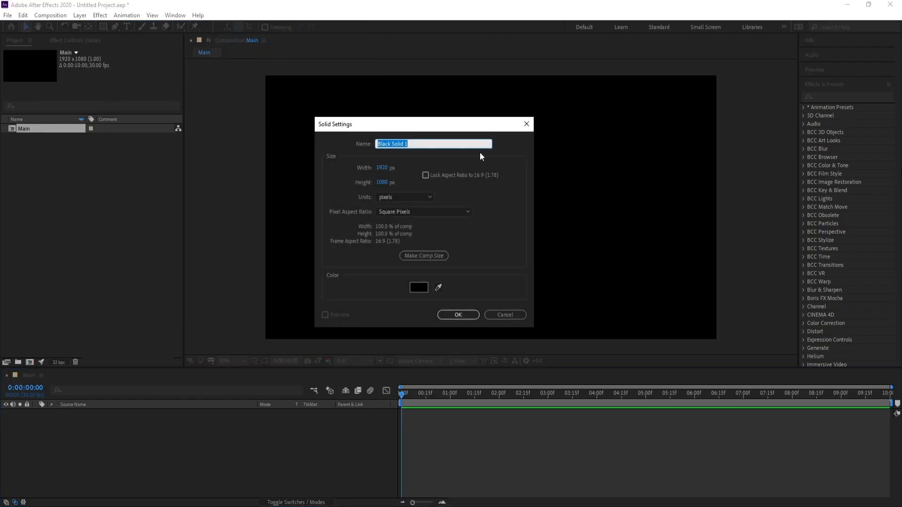
{"action": "type", "text": "Particular"}
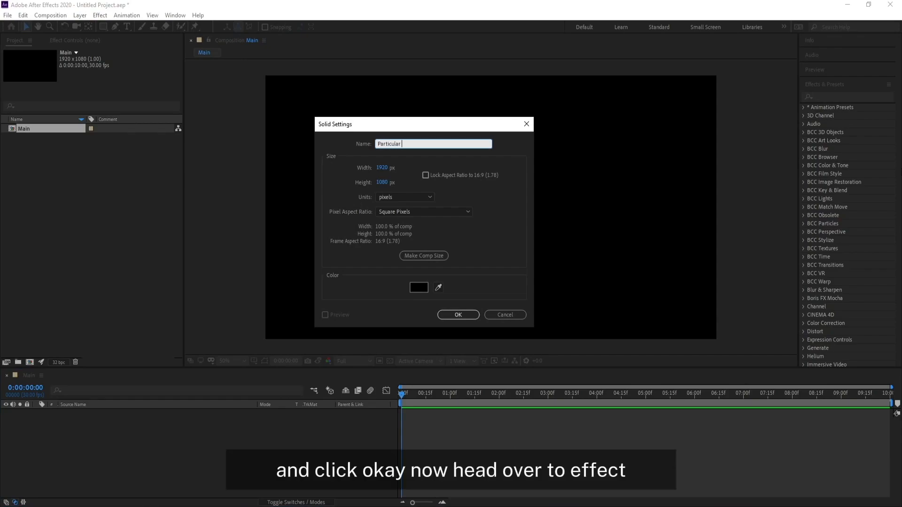
{"action": "key", "text": "Return"}
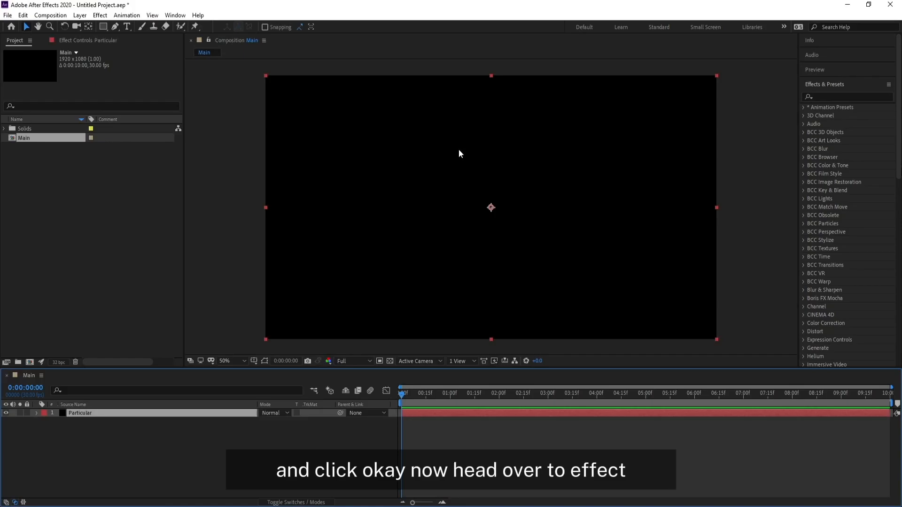
Step: Apply the RG Trapcode Particular effect to the solid and advance the current time to about two seconds
{"action": "left_click", "coordinate": [101, 16]}
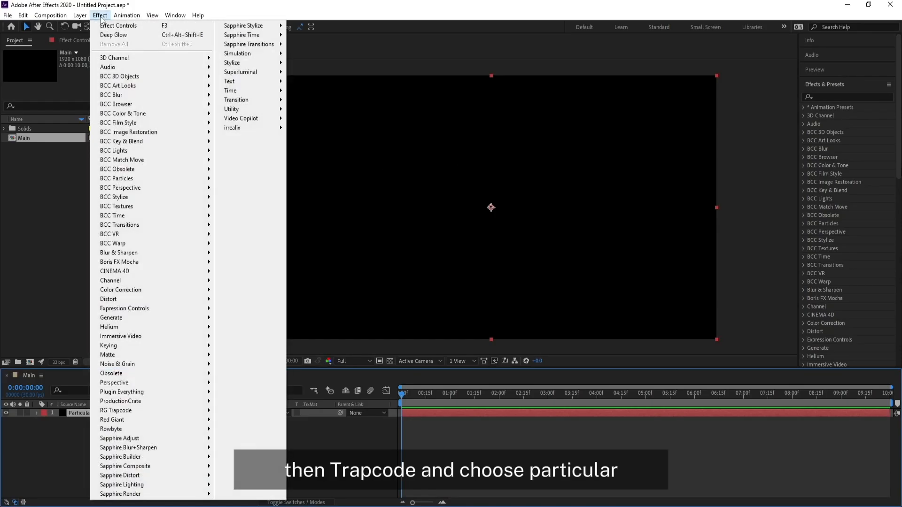
{"action": "mouse_move", "coordinate": [159, 408]}
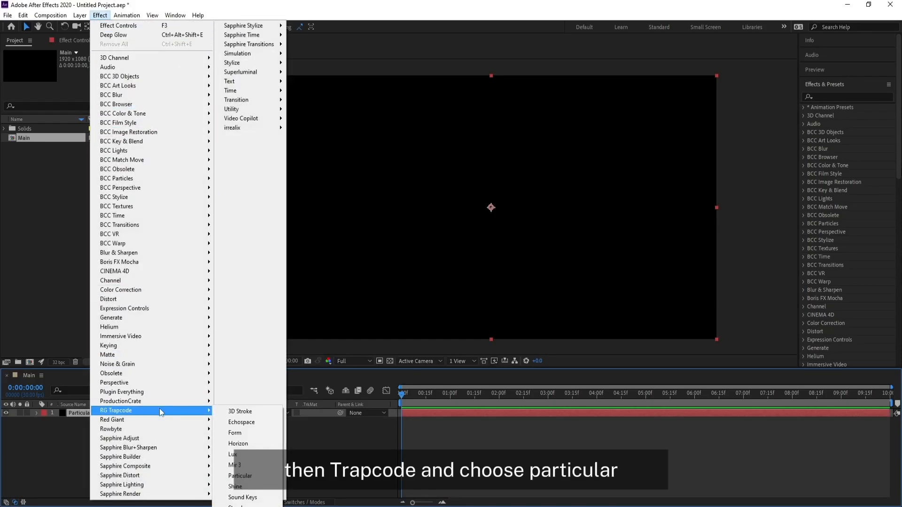
{"action": "left_click", "coordinate": [241, 475]}
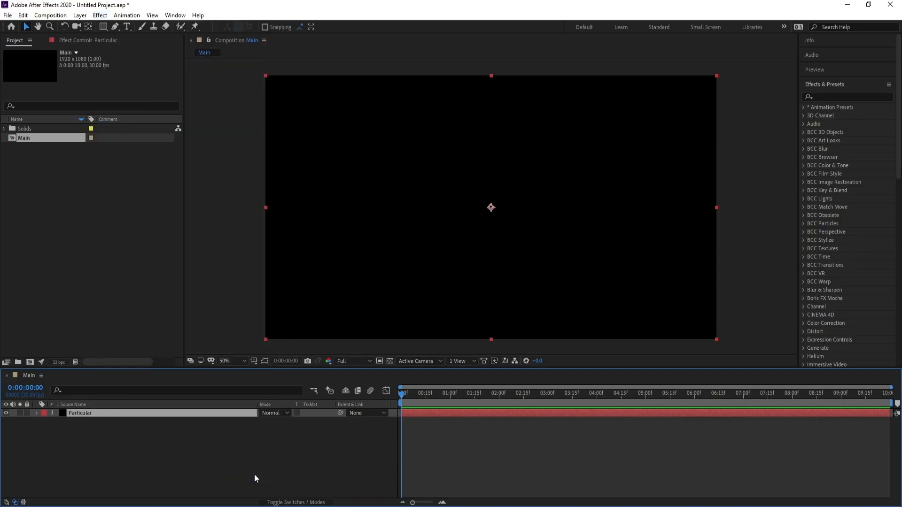
{"action": "left_click_drag", "start_coordinate": [478, 399], "coordinate": [511, 410]}
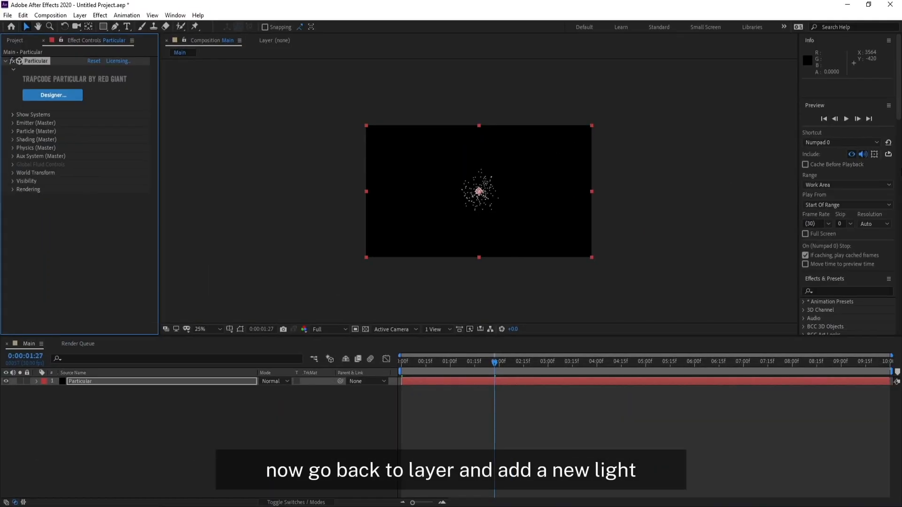
Step: Add a new white point light named Emitter with 100% intensity
{"action": "left_click", "coordinate": [80, 15]}
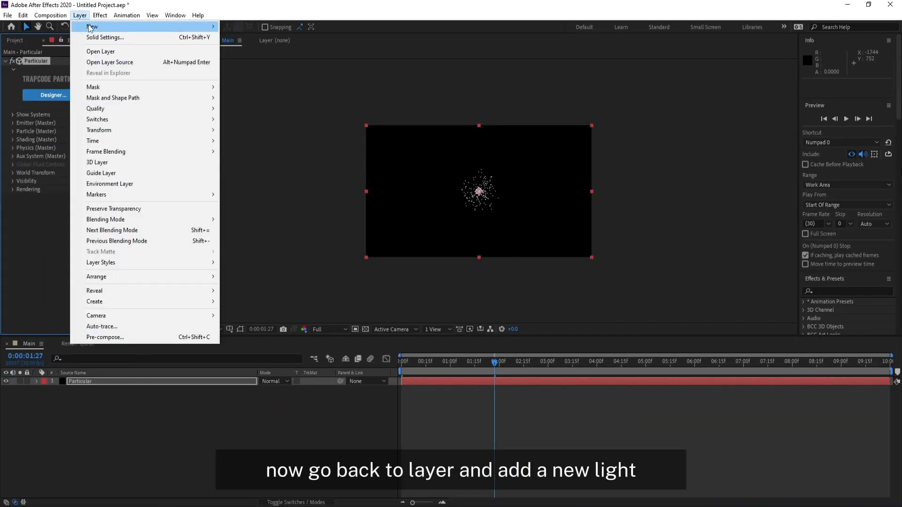
{"action": "mouse_move", "coordinate": [91, 28]}
{"action": "left_click", "coordinate": [245, 49]}
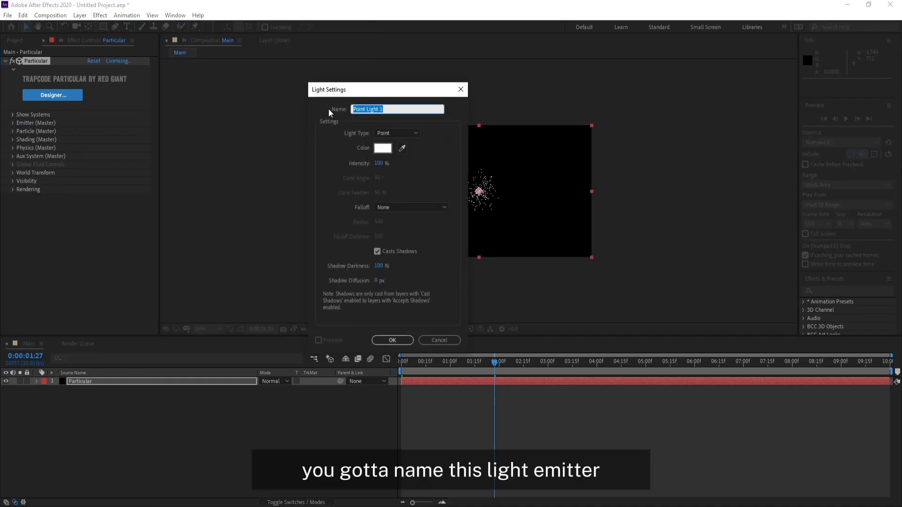
{"action": "type", "text": "Emitter"}
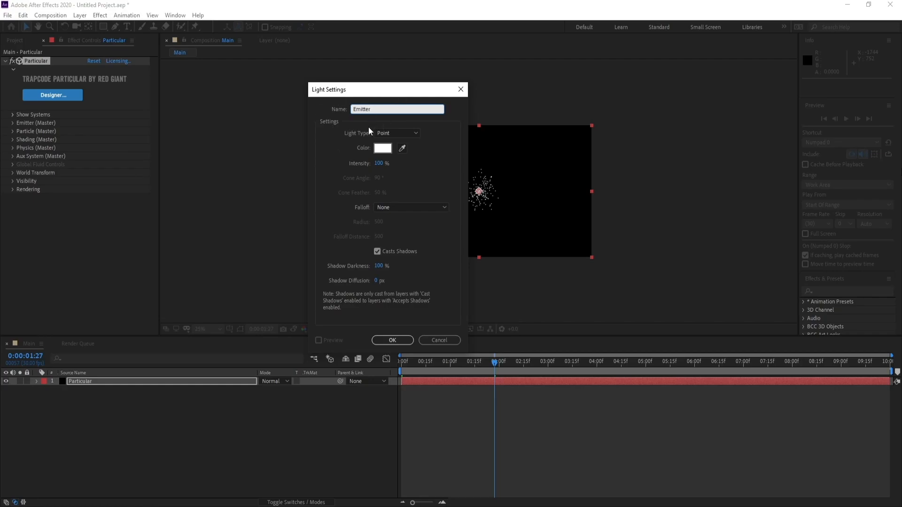
{"action": "left_click", "coordinate": [388, 341]}
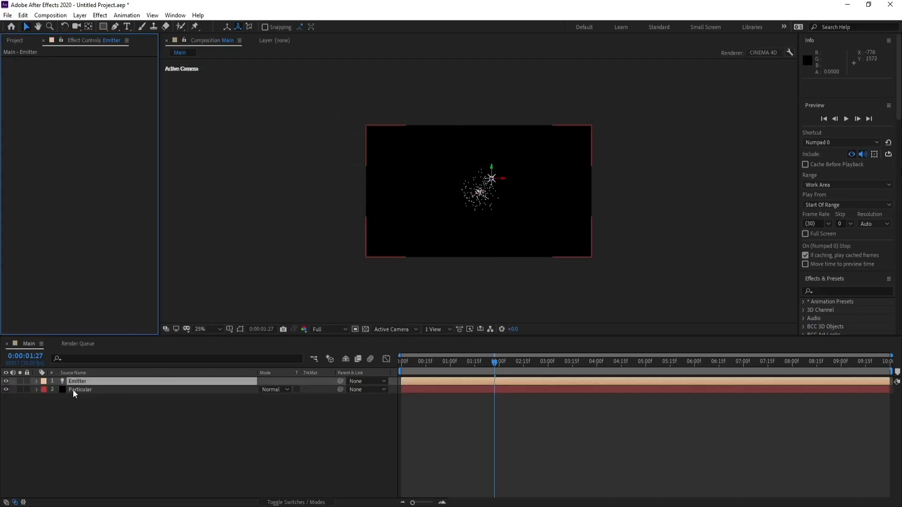
Step: Set the Particular effect's emitter type to Light(s) and open its light naming settings
{"action": "left_click", "coordinate": [74, 389]}
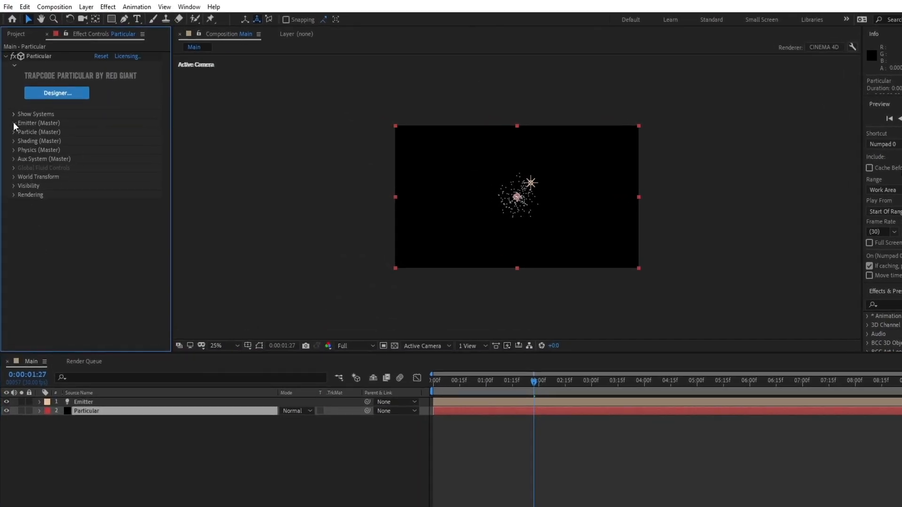
{"action": "left_click", "coordinate": [12, 122]}
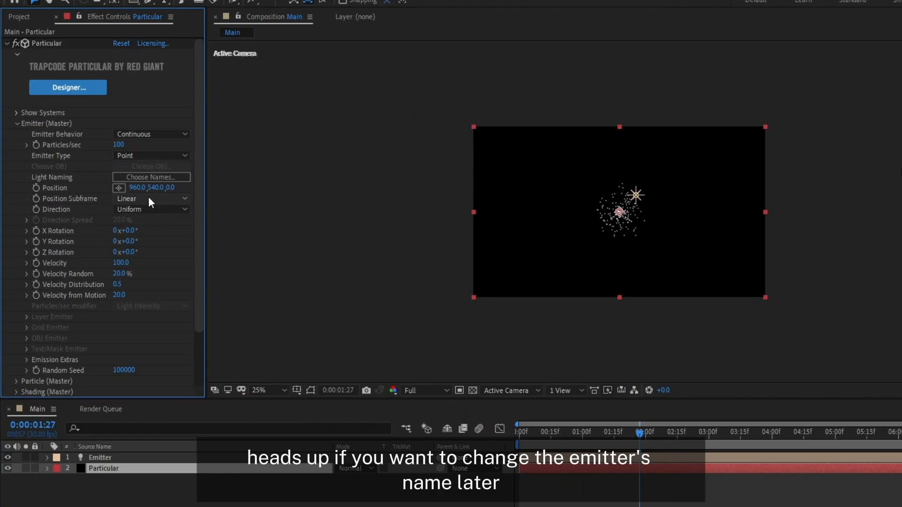
{"action": "left_click", "coordinate": [139, 155]}
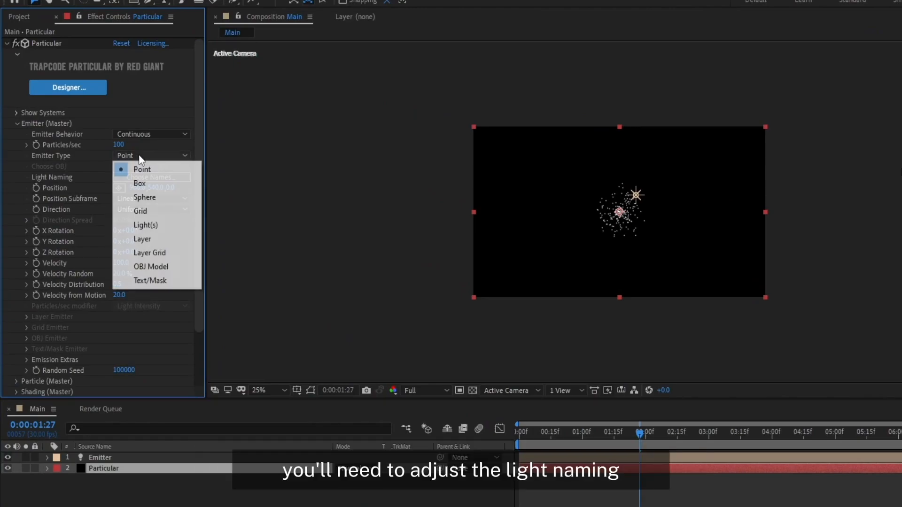
{"action": "left_click", "coordinate": [144, 225]}
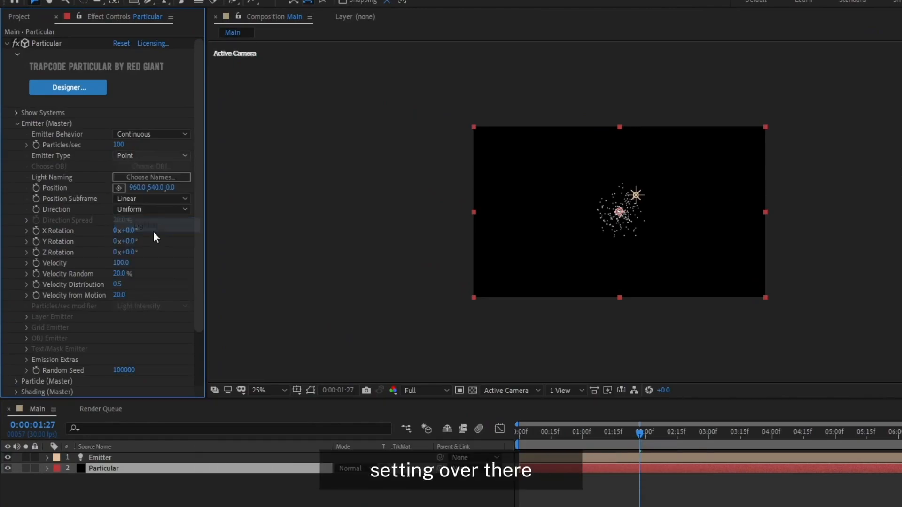
{"action": "left_click", "coordinate": [148, 179]}
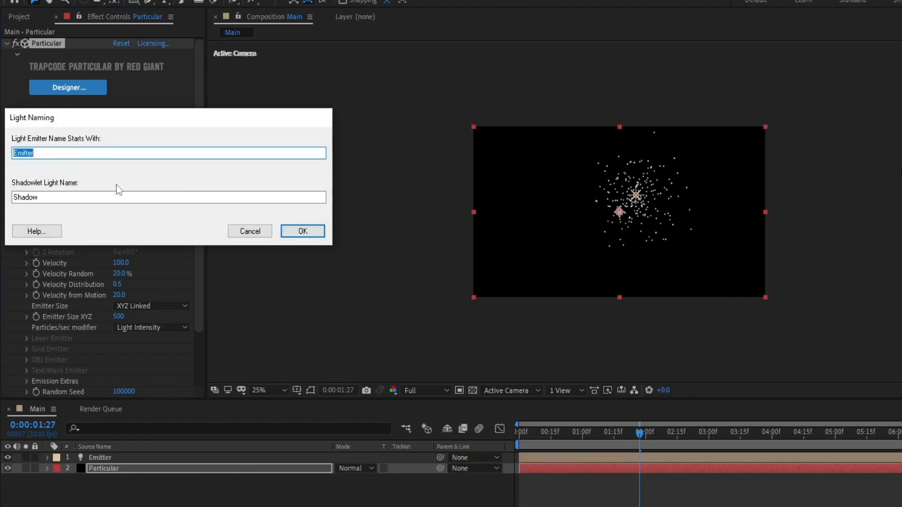
{"action": "left_click_drag", "start_coordinate": [69, 120], "coordinate": [345, 125]}
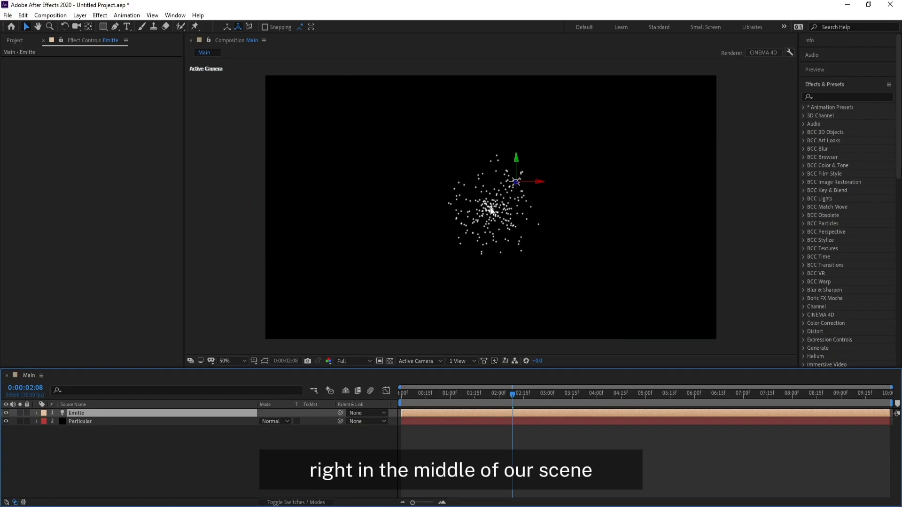
Step: Show the proportional grid and reveal the Position property of both the Particular layer and the emitter light
{"action": "left_click", "coordinate": [254, 361]}
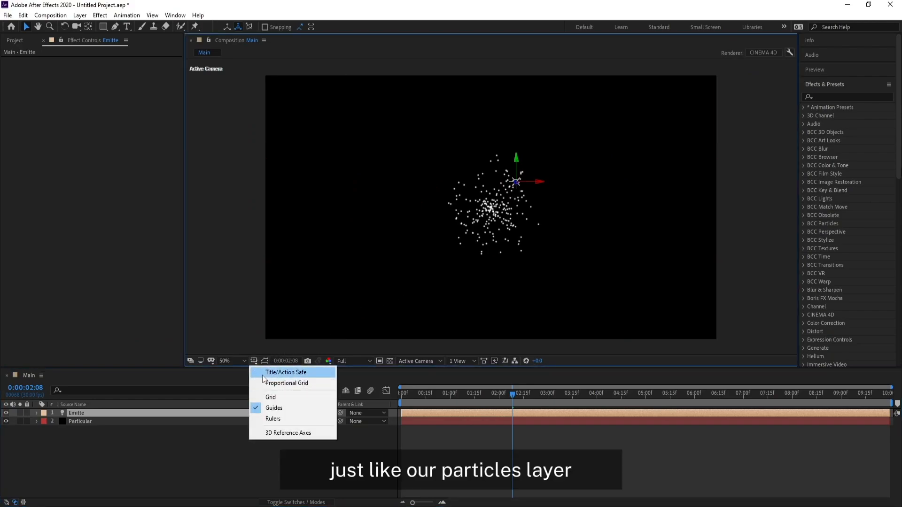
{"action": "left_click", "coordinate": [263, 383]}
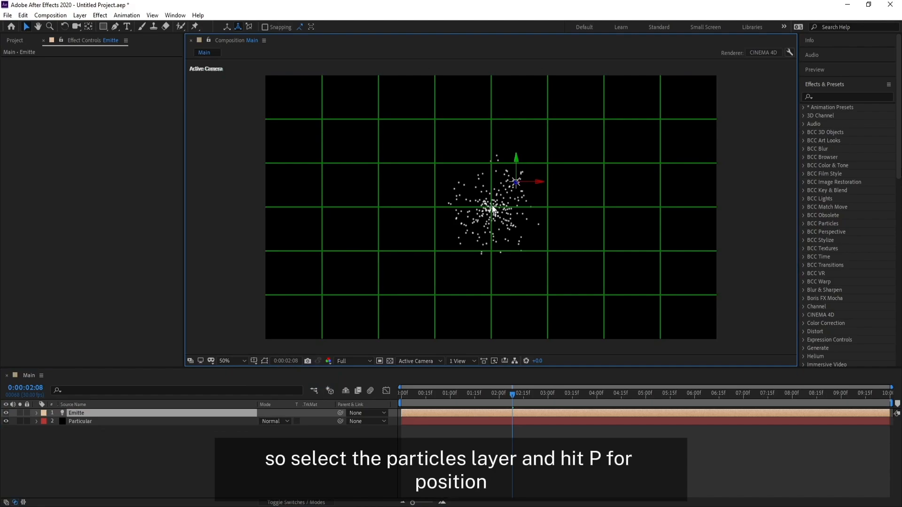
{"action": "left_click", "coordinate": [78, 421]}
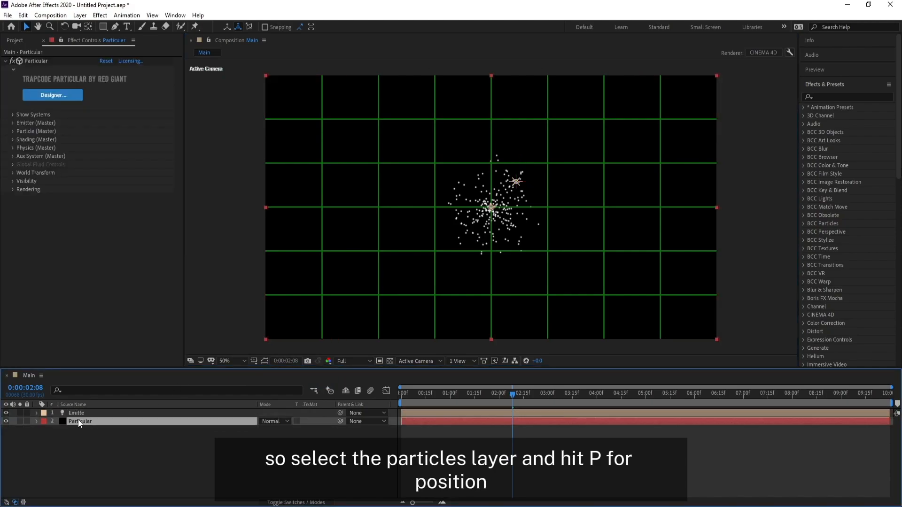
{"action": "key", "text": "p"}
{"action": "left_click", "coordinate": [78, 414]}
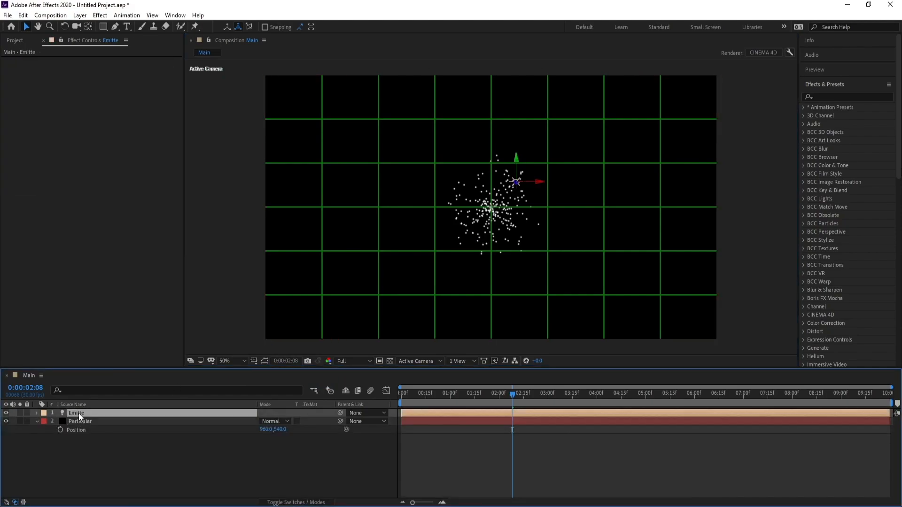
{"action": "key", "text": "p"}
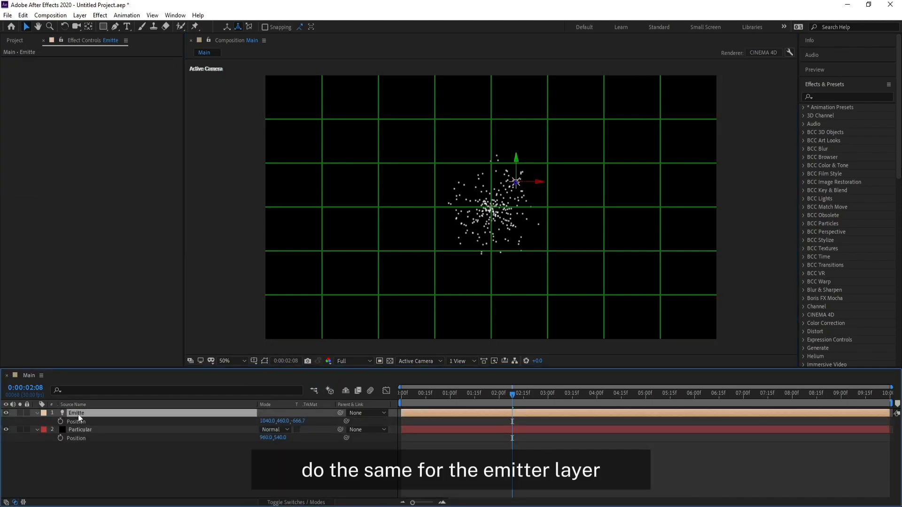
Step: Set the emitter light's position to 960, 540, 0 to match the Particular layer, and hide the proportional grid
{"action": "left_click", "coordinate": [266, 438]}
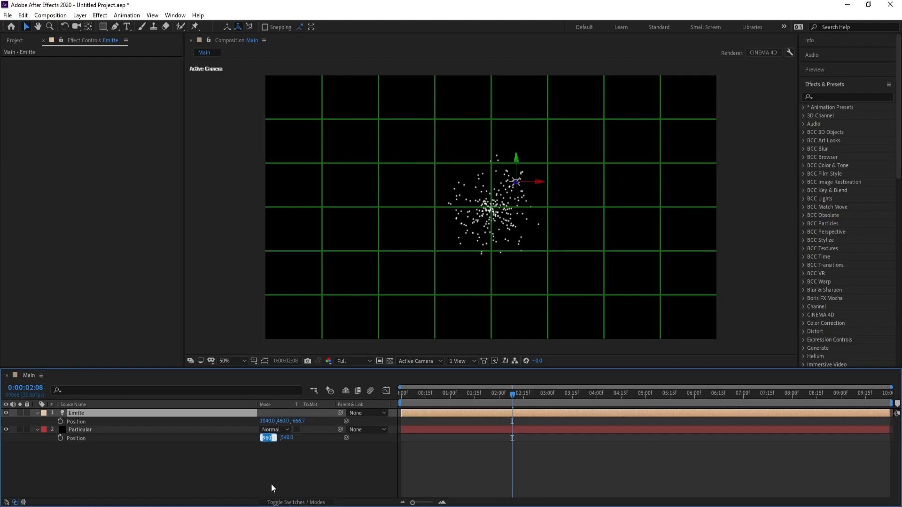
{"action": "left_click", "coordinate": [268, 421]}
{"action": "type", "text": "96"}
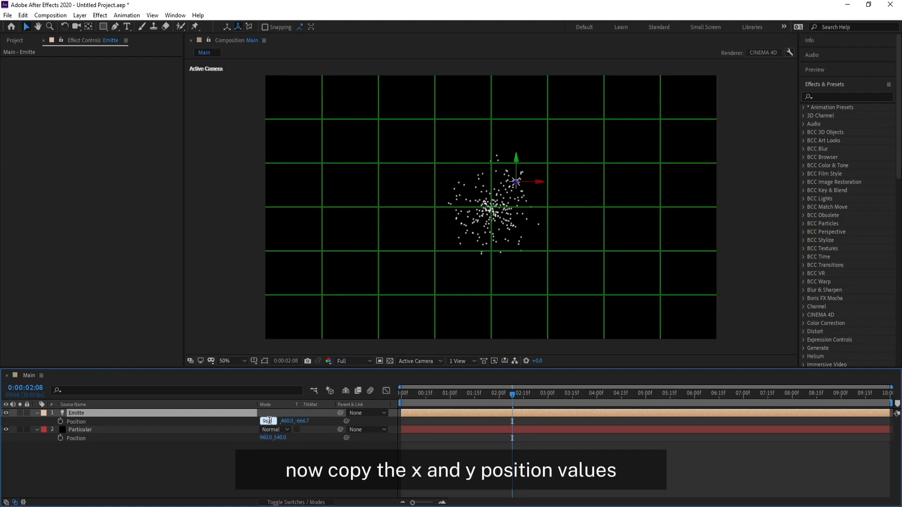
{"action": "type", "text": "0"}
{"action": "left_click", "coordinate": [280, 437]}
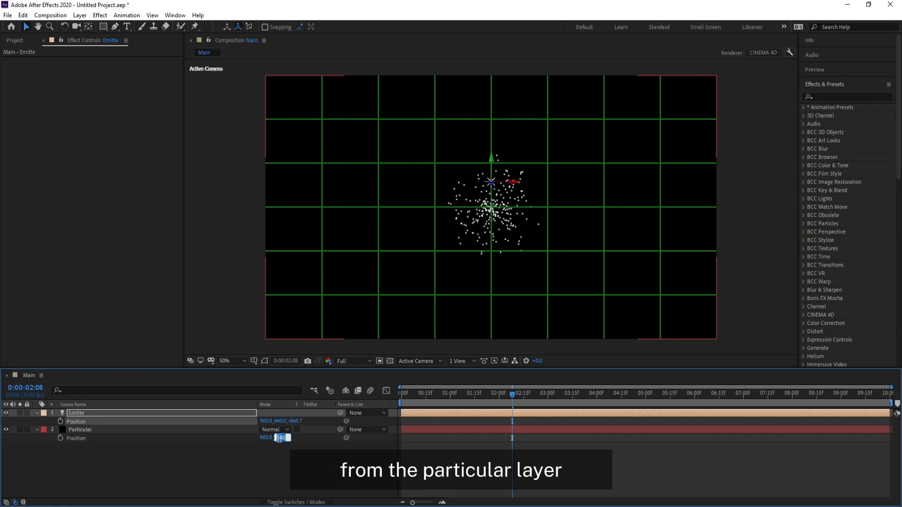
{"action": "left_click", "coordinate": [279, 421]}
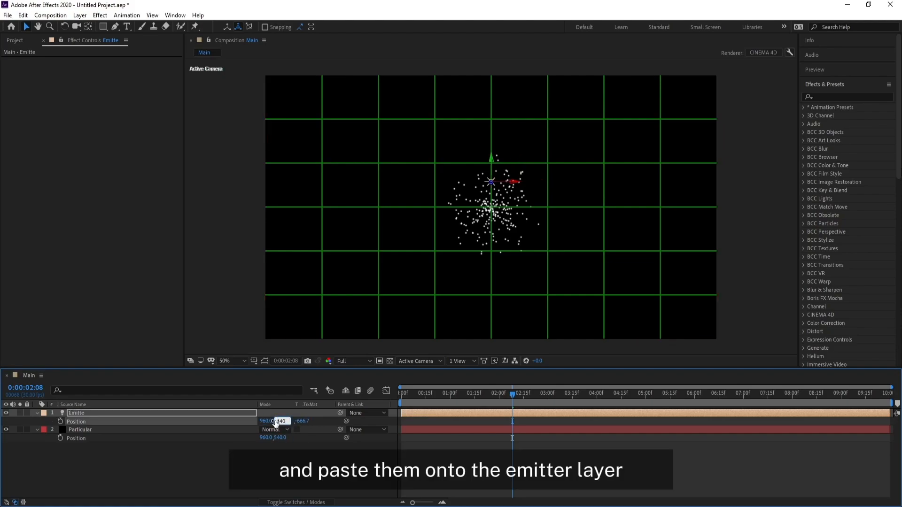
{"action": "left_click", "coordinate": [301, 420]}
{"action": "type", "text": "0"}
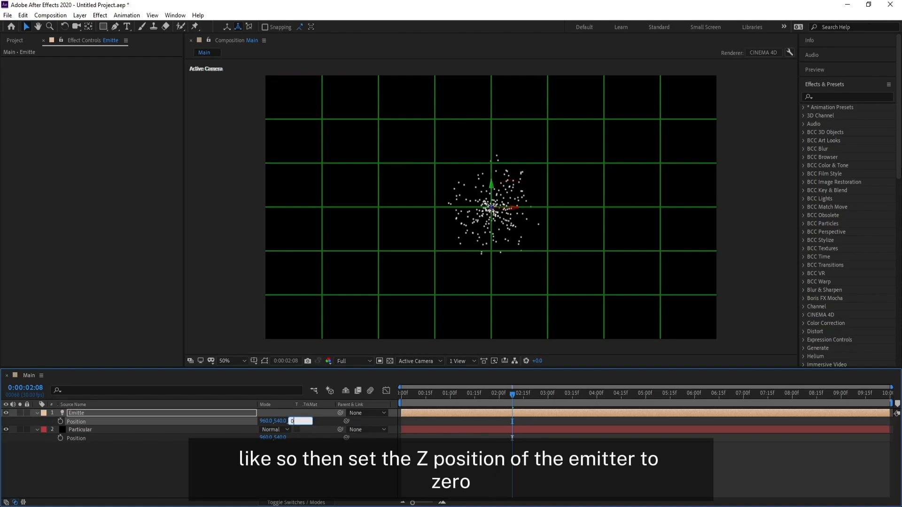
{"action": "key", "text": "Return"}
{"action": "left_click", "coordinate": [254, 360]}
{"action": "left_click", "coordinate": [281, 381]}
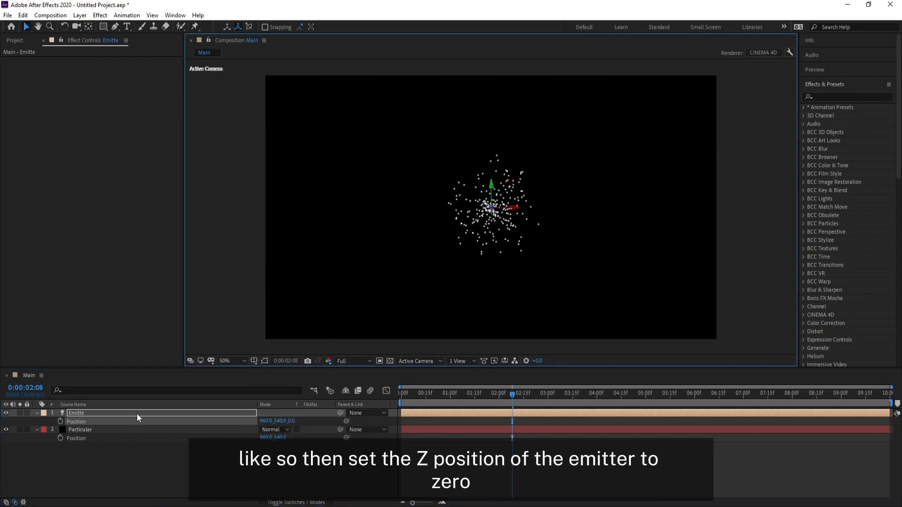
Step: Turn off the Particular layer's visibility and select the emitter light layer
{"action": "left_click", "coordinate": [64, 412]}
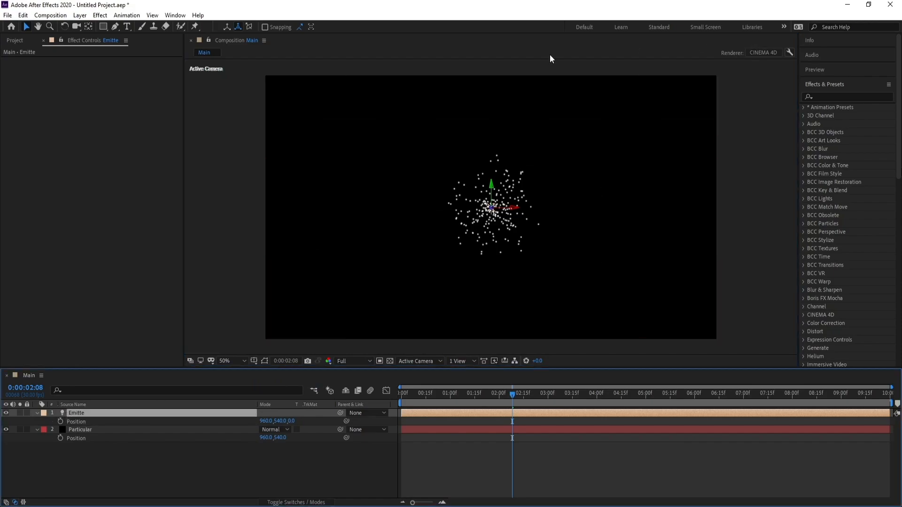
{"action": "left_click", "coordinate": [80, 430]}
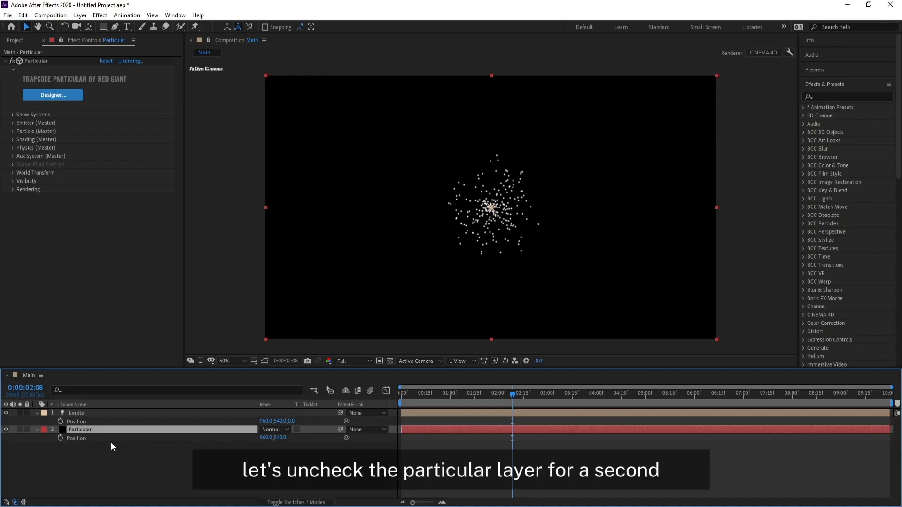
{"action": "left_click", "coordinate": [77, 416]}
Step: Keyframe the emitter light's position across the frame, from about X 2034 at 0 seconds to about X -276 at 4 seconds
{"action": "left_click_drag", "start_coordinate": [512, 394], "coordinate": [312, 394]}
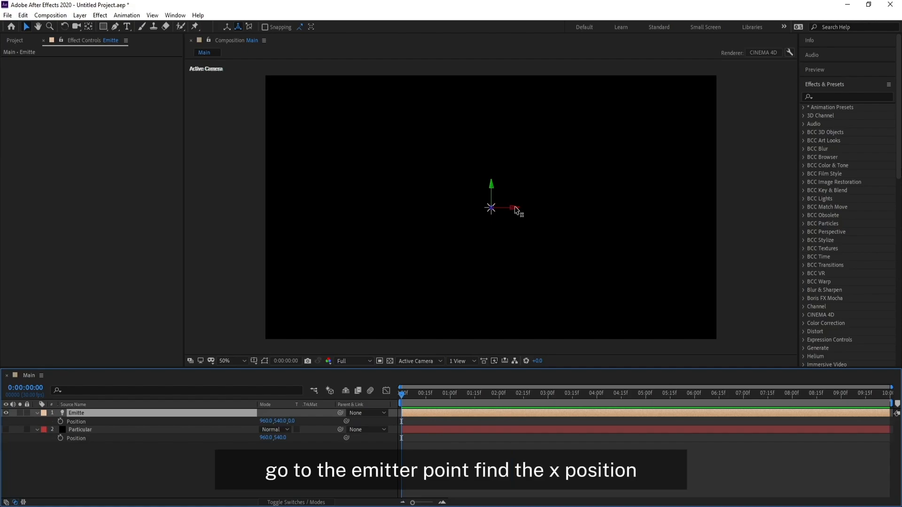
{"action": "left_click_drag", "start_coordinate": [515, 211], "coordinate": [769, 214]}
{"action": "left_click", "coordinate": [60, 421]}
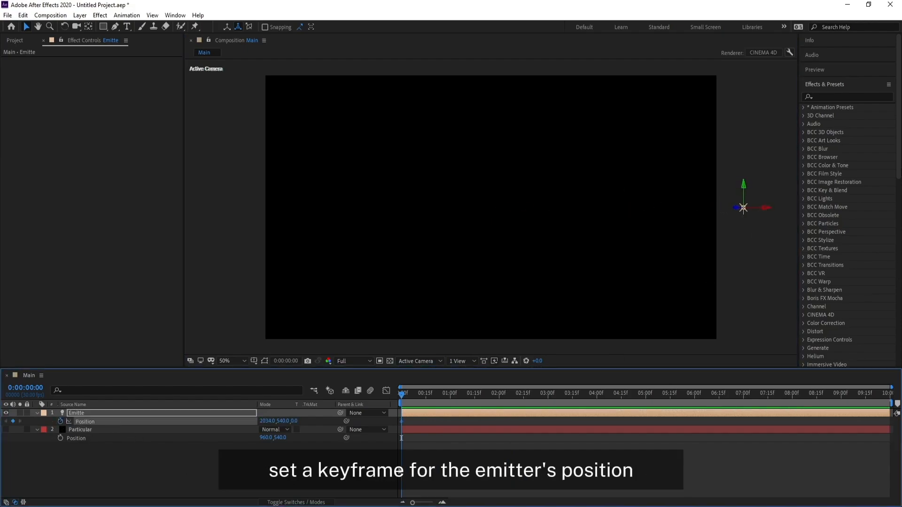
{"action": "left_click", "coordinate": [597, 396]}
{"action": "left_click_drag", "start_coordinate": [765, 207], "coordinate": [222, 221]}
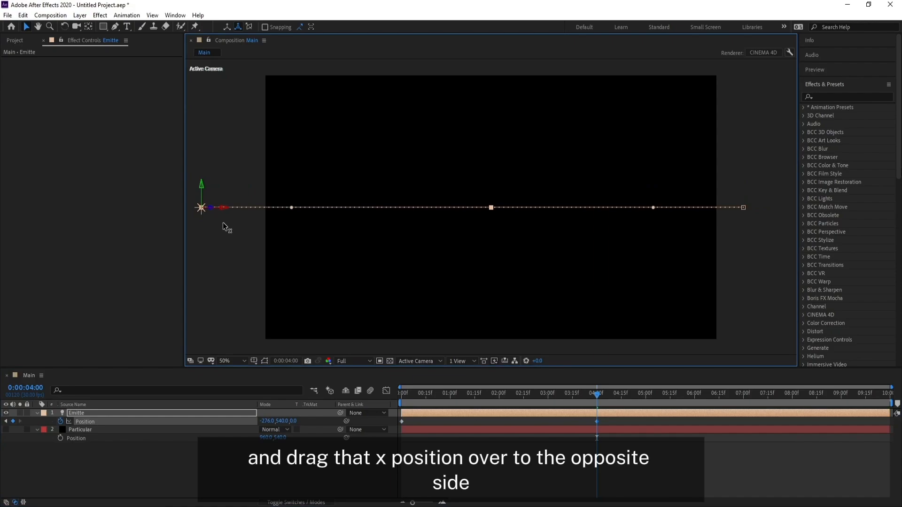
Step: Bend the emitter light's motion path into an upward arc by pulling both keyframes' curve handles up
{"action": "left_click_drag", "start_coordinate": [412, 272], "coordinate": [419, 252]}
{"action": "key", "text": "v"}
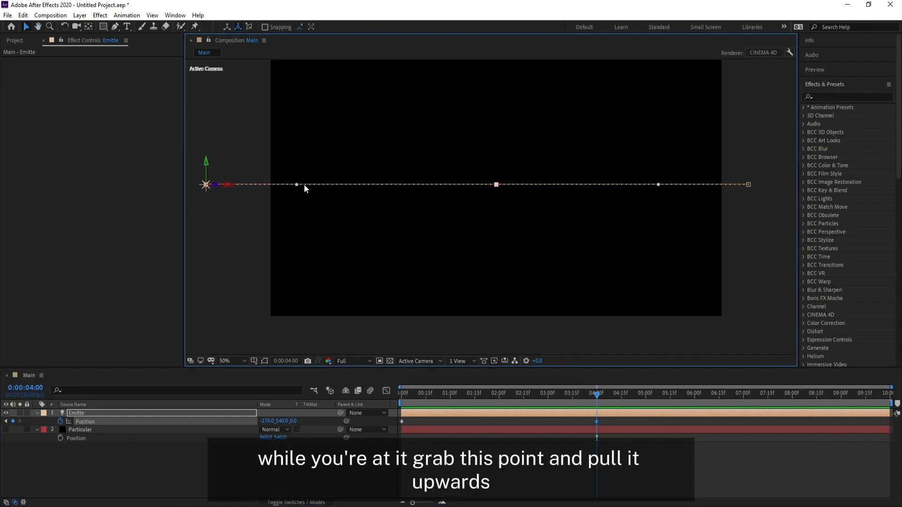
{"action": "left_click_drag", "start_coordinate": [297, 185], "coordinate": [333, 86]}
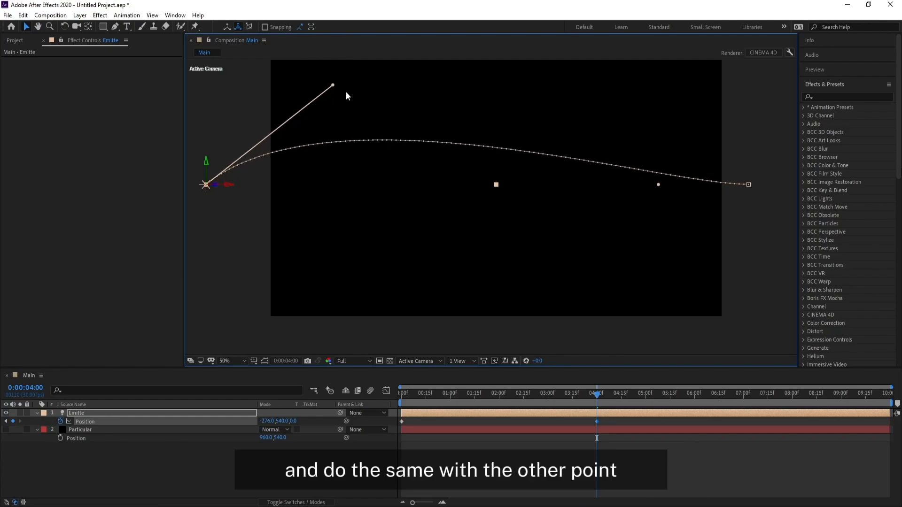
{"action": "left_click_drag", "start_coordinate": [659, 184], "coordinate": [656, 94]}
Step: Lower both ends of the light's motion path below the frame, placing the 4-second keyframe at about Y 1250
{"action": "key", "text": "h"}
{"action": "left_click_drag", "start_coordinate": [527, 159], "coordinate": [515, 235]}
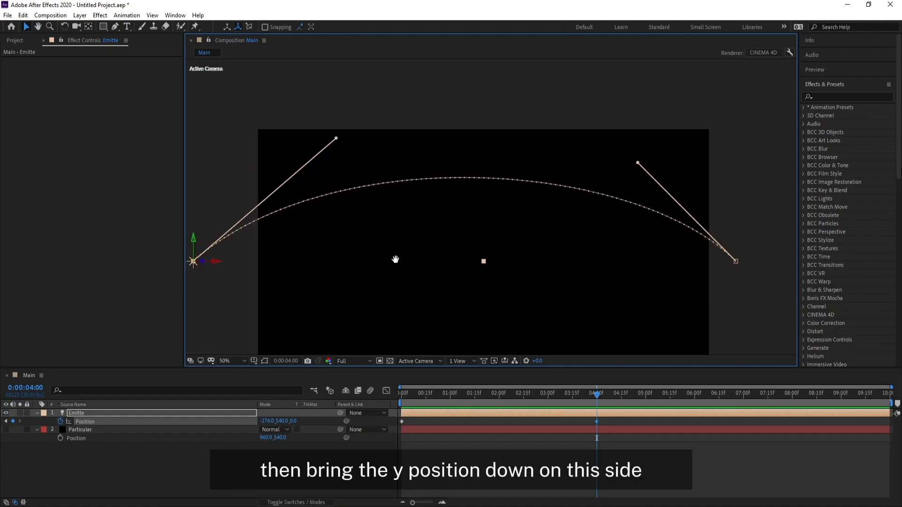
{"action": "left_click_drag", "start_coordinate": [396, 259], "coordinate": [400, 218]}
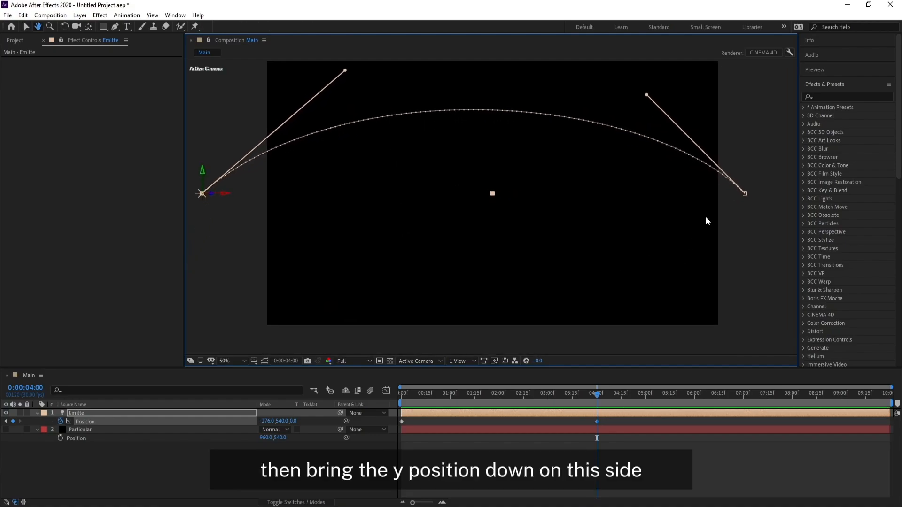
{"action": "key", "text": "v"}
{"action": "left_click_drag", "start_coordinate": [745, 193], "coordinate": [736, 340]}
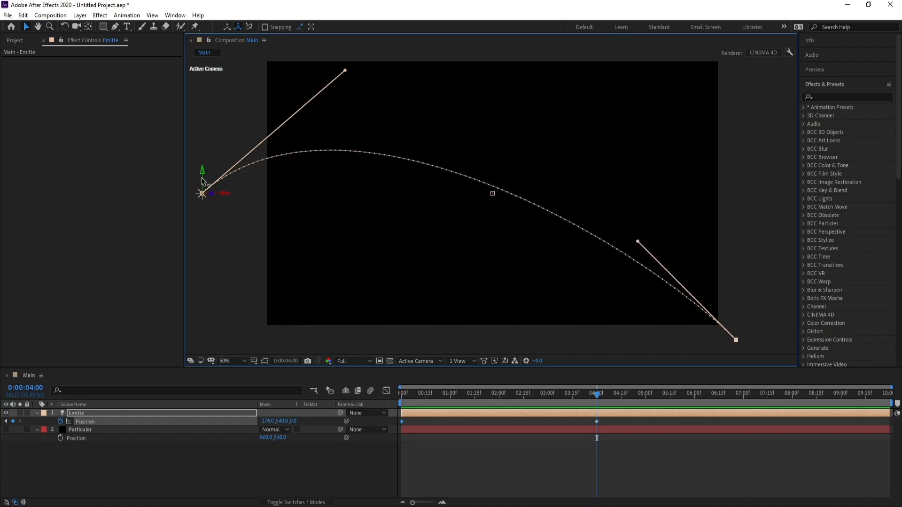
{"action": "left_click_drag", "start_coordinate": [202, 181], "coordinate": [236, 346]}
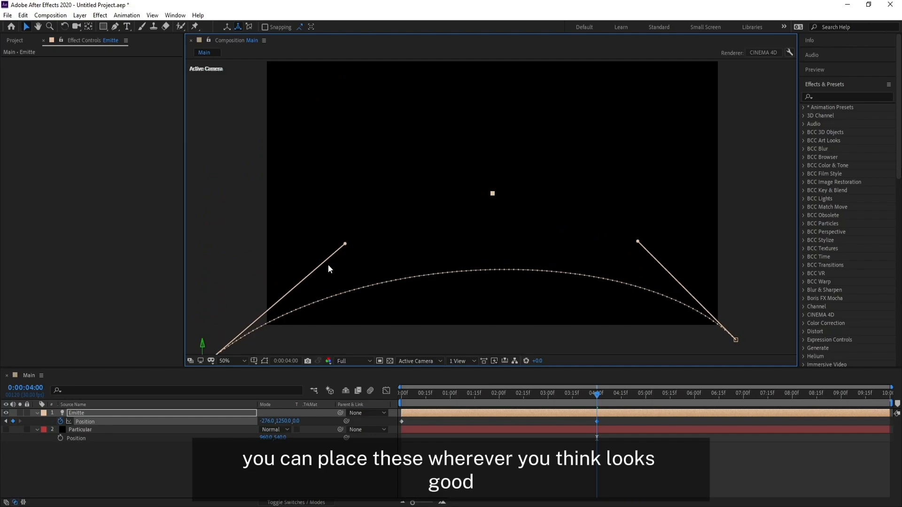
Step: Raise both curve handles of the motion path toward the upper part of the frame for a taller arc
{"action": "left_click_drag", "start_coordinate": [345, 244], "coordinate": [391, 89]}
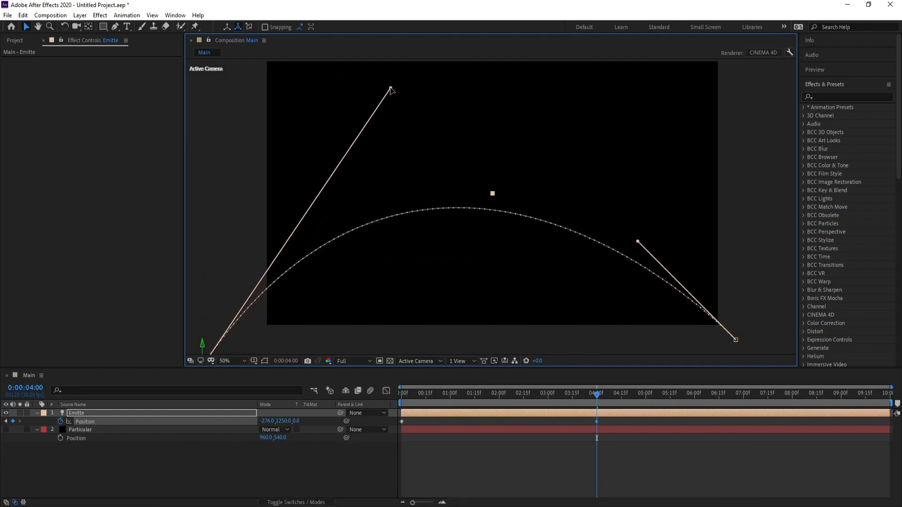
{"action": "left_click_drag", "start_coordinate": [637, 241], "coordinate": [614, 108]}
{"action": "left_click_drag", "start_coordinate": [389, 89], "coordinate": [362, 77]}
Step: Bring the path's ends inward, moving the 4-second keyframe to about X -106 and the 0-second keyframe slightly closer to the frame
{"action": "scroll", "coordinate": [399, 193], "scroll_direction": "down", "scroll_amount": 2}
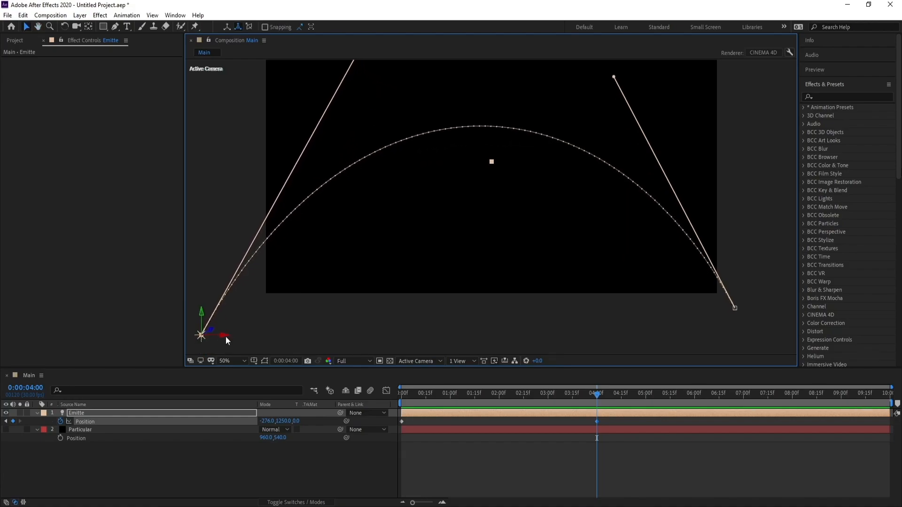
{"action": "left_click", "coordinate": [241, 282]}
{"action": "left_click", "coordinate": [203, 336]}
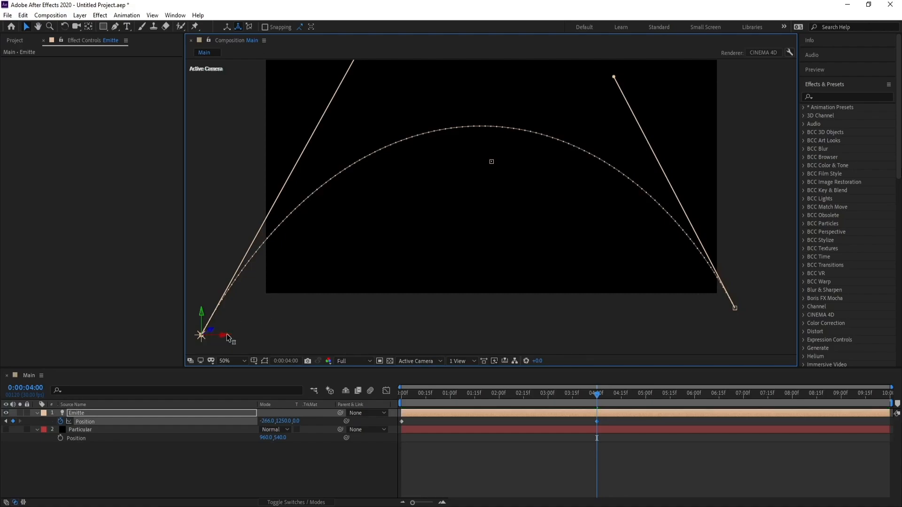
{"action": "left_click_drag", "start_coordinate": [225, 336], "coordinate": [264, 337]}
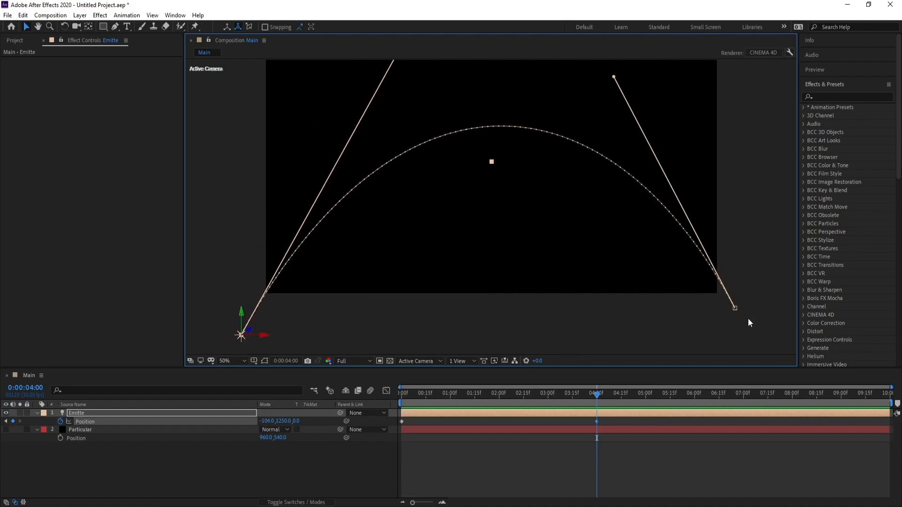
{"action": "left_click_drag", "start_coordinate": [736, 311], "coordinate": [729, 314]}
Step: Show the proportional grid over the composition as a guide for making the arc symmetrical
{"action": "key", "text": "h"}
{"action": "left_click_drag", "start_coordinate": [501, 300], "coordinate": [480, 322]}
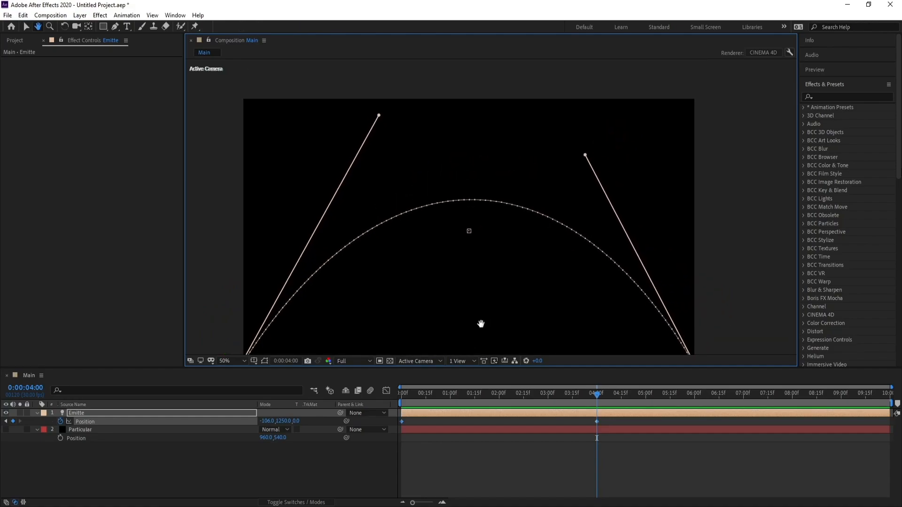
{"action": "left_click_drag", "start_coordinate": [346, 298], "coordinate": [350, 283]}
{"action": "left_click", "coordinate": [265, 360]}
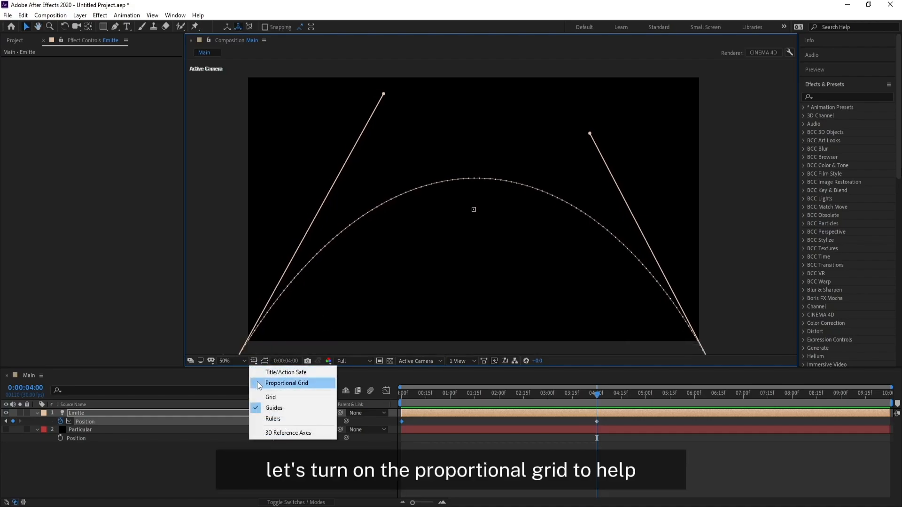
{"action": "left_click", "coordinate": [287, 379]}
Step: Adjust both curve handles of the motion path against the grid, spreading them apart to balance the arc
{"action": "left_click_drag", "start_coordinate": [450, 280], "coordinate": [459, 280]}
{"action": "key", "text": "v"}
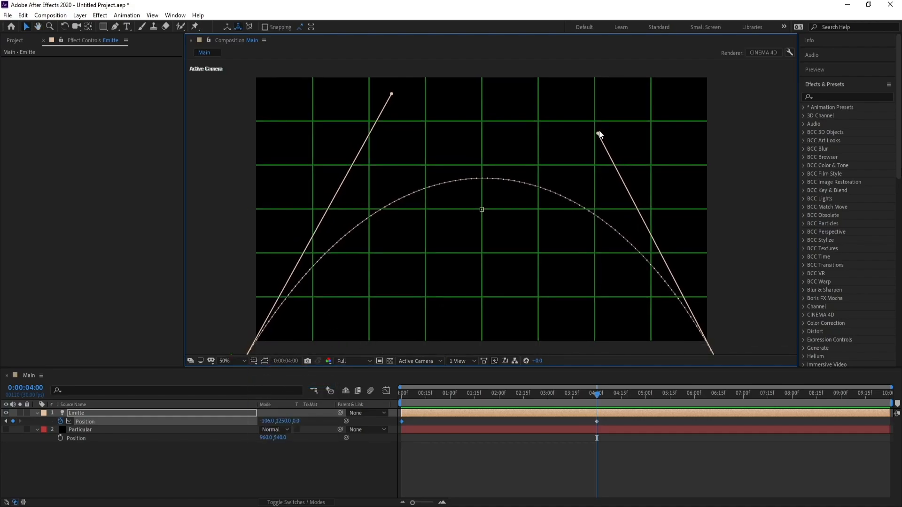
{"action": "left_click_drag", "start_coordinate": [600, 136], "coordinate": [611, 125]}
{"action": "left_click_drag", "start_coordinate": [392, 106], "coordinate": [348, 100]}
Step: Move the light's 4-second keyframe horizontally to about X -70
{"action": "key", "text": "space"}
{"action": "left_click_drag", "start_coordinate": [407, 226], "coordinate": [400, 189]}
{"action": "key", "text": "space"}
{"action": "left_click_drag", "start_coordinate": [484, 199], "coordinate": [476, 167]}
{"action": "left_click_drag", "start_coordinate": [247, 315], "coordinate": [255, 317]}
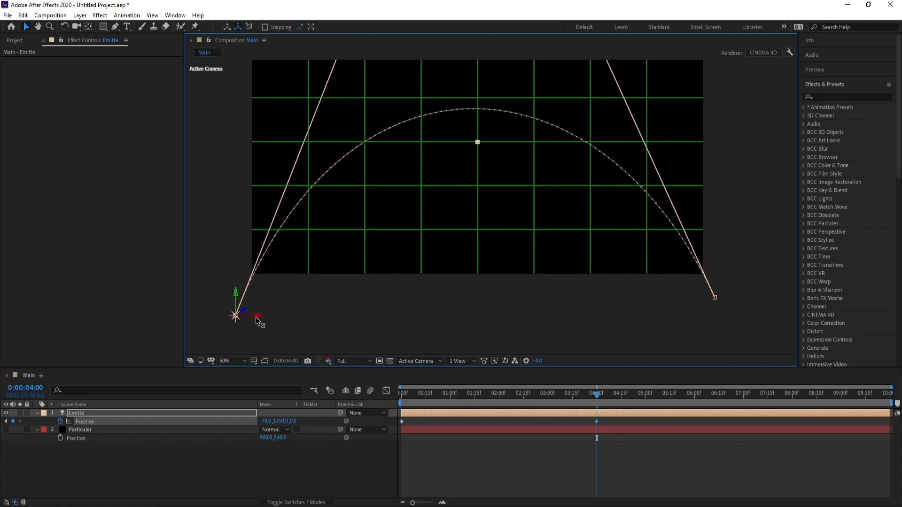
Step: Raise the 0-second keyframe's curve handle slightly so the arc peaks at the grid's centre line
{"action": "key", "text": "space"}
{"action": "left_click_drag", "start_coordinate": [468, 219], "coordinate": [460, 262]}
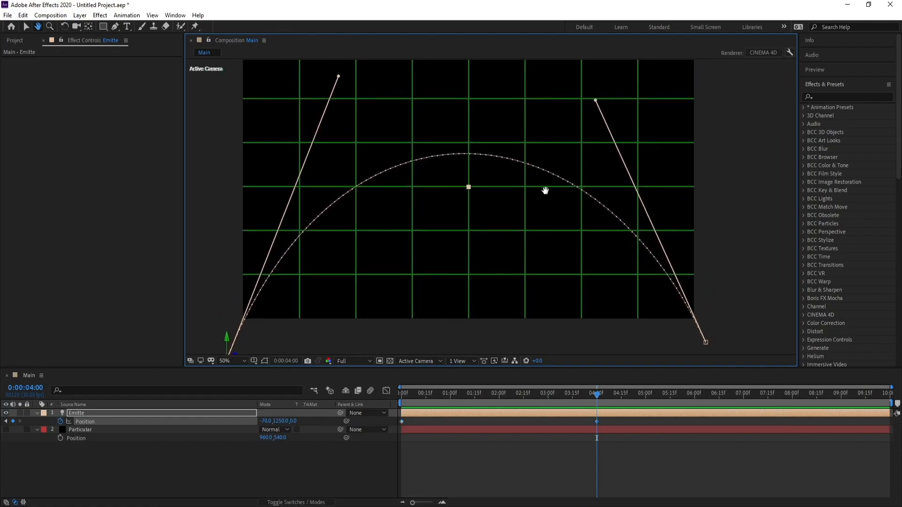
{"action": "left_click_drag", "start_coordinate": [596, 100], "coordinate": [596, 94]}
Step: Hide the proportional grid, keeping the whole motion path in view
{"action": "key", "text": "space"}
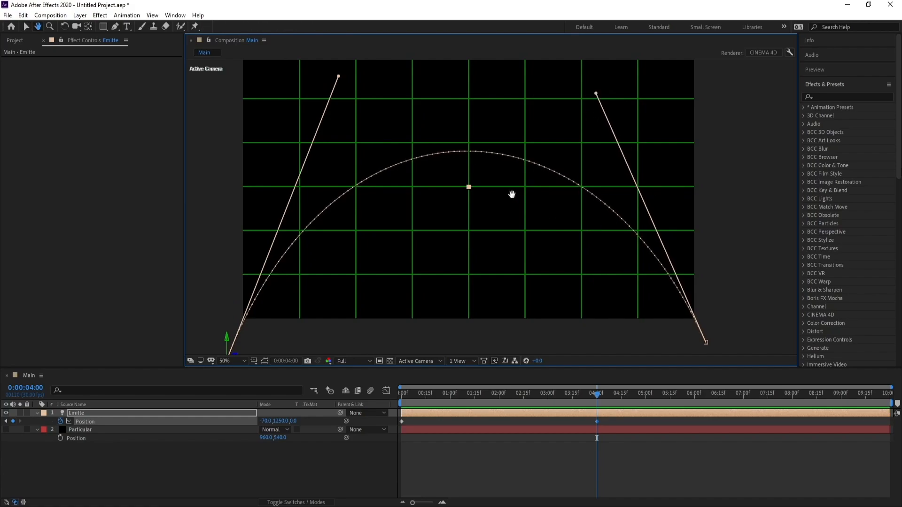
{"action": "left_click_drag", "start_coordinate": [511, 195], "coordinate": [537, 200]}
{"action": "left_click_drag", "start_coordinate": [507, 261], "coordinate": [496, 219]}
{"action": "key", "text": "v"}
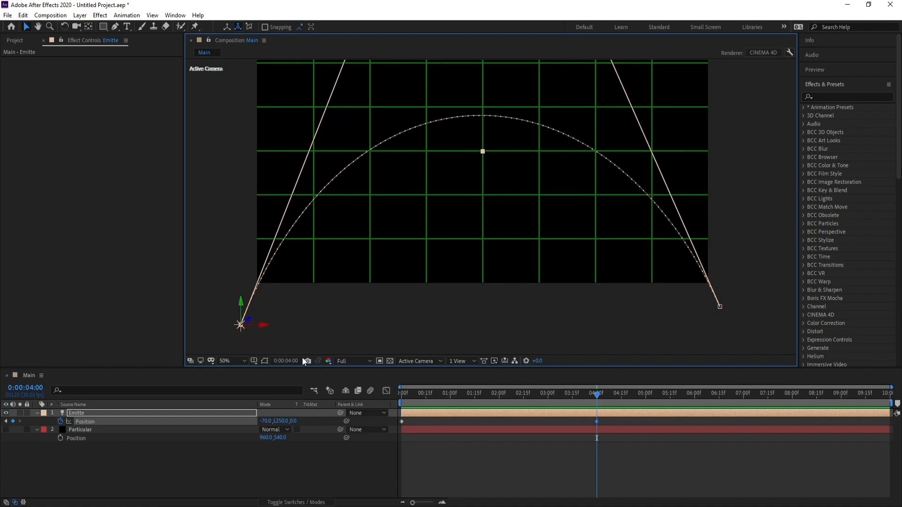
{"action": "left_click", "coordinate": [254, 362]}
{"action": "left_click", "coordinate": [261, 384]}
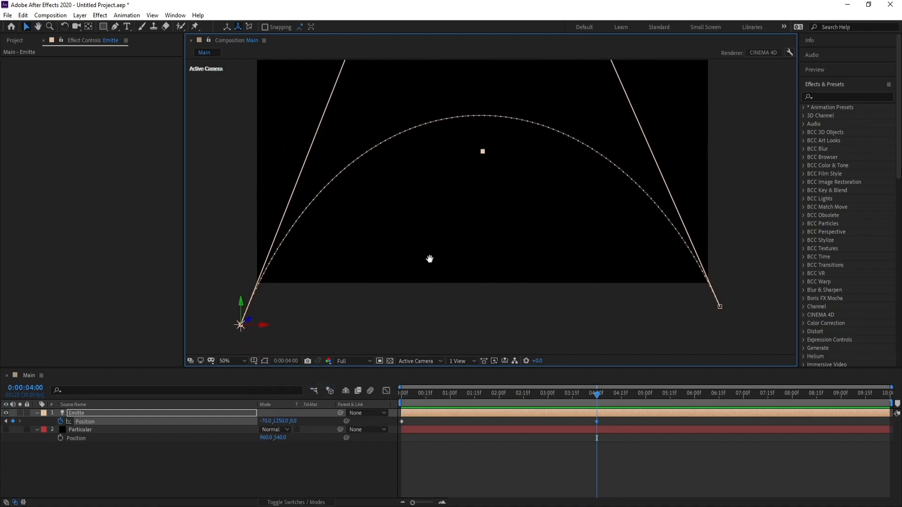
{"action": "key", "text": "space"}
{"action": "left_click_drag", "start_coordinate": [429, 259], "coordinate": [431, 274]}
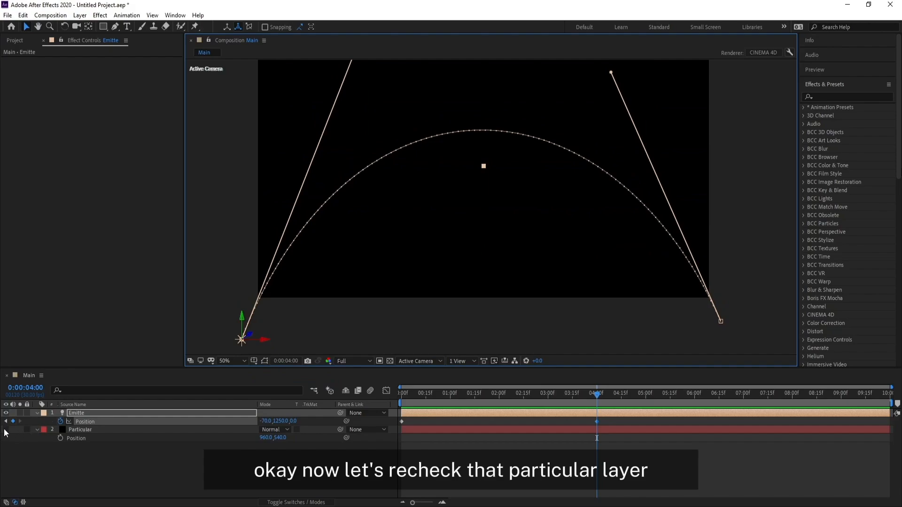
Step: Turn the Particular layer's visibility back on and select that layer
{"action": "left_click", "coordinate": [5, 429]}
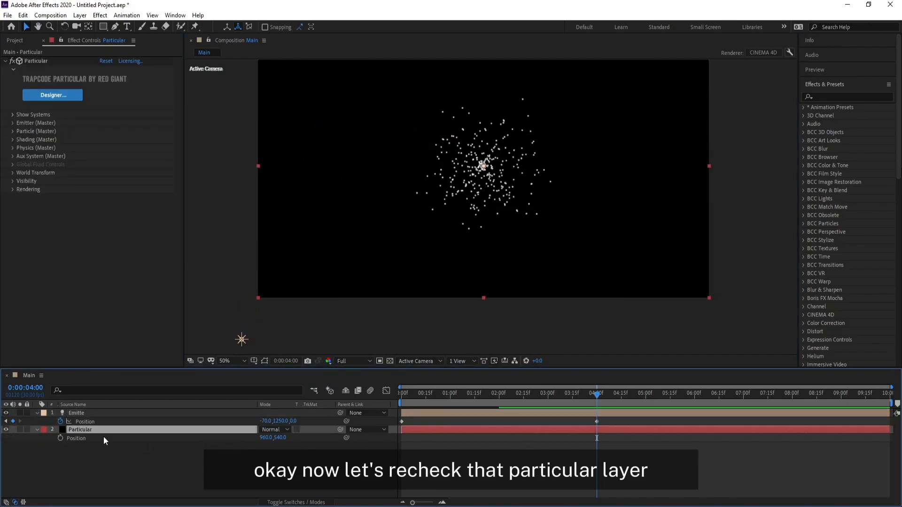
{"action": "left_click", "coordinate": [94, 420]}
{"action": "left_click", "coordinate": [88, 433]}
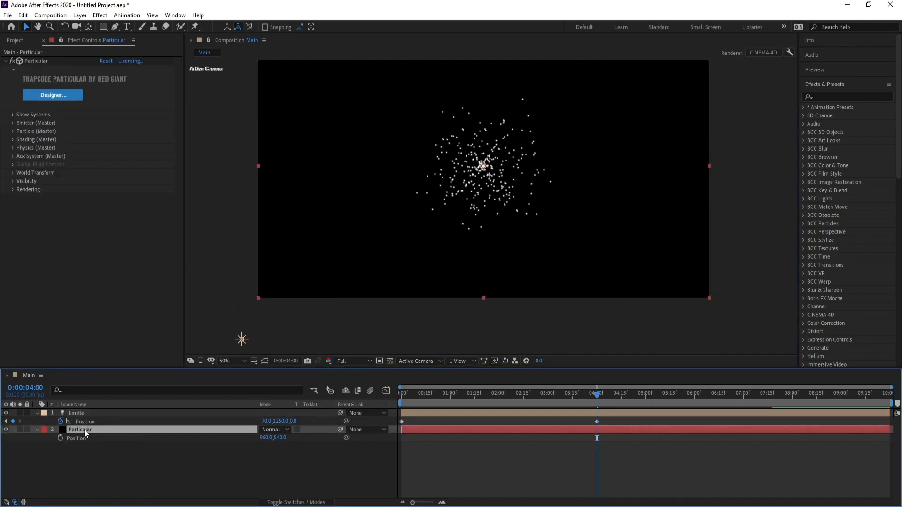
Step: Set Particular's Emitter Type to Light(s) and accept the notice about light names
{"action": "left_click", "coordinate": [14, 123]}
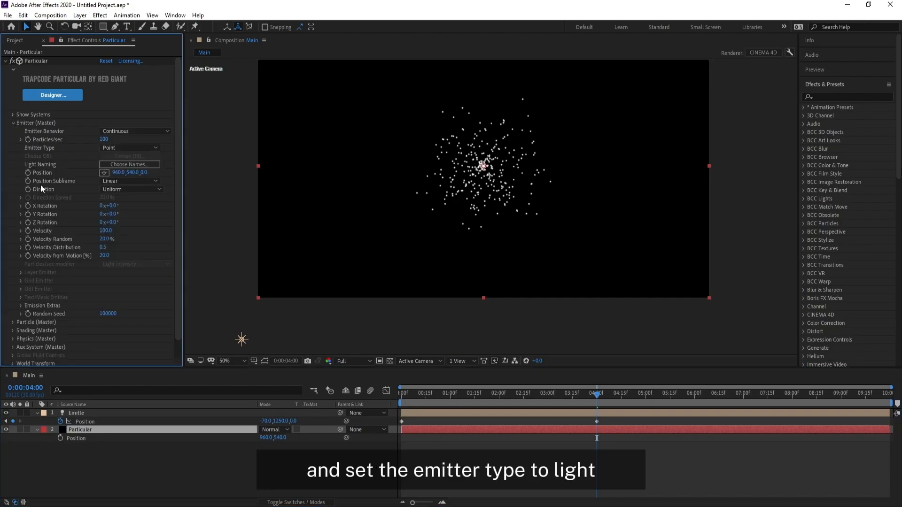
{"action": "left_click", "coordinate": [116, 148]}
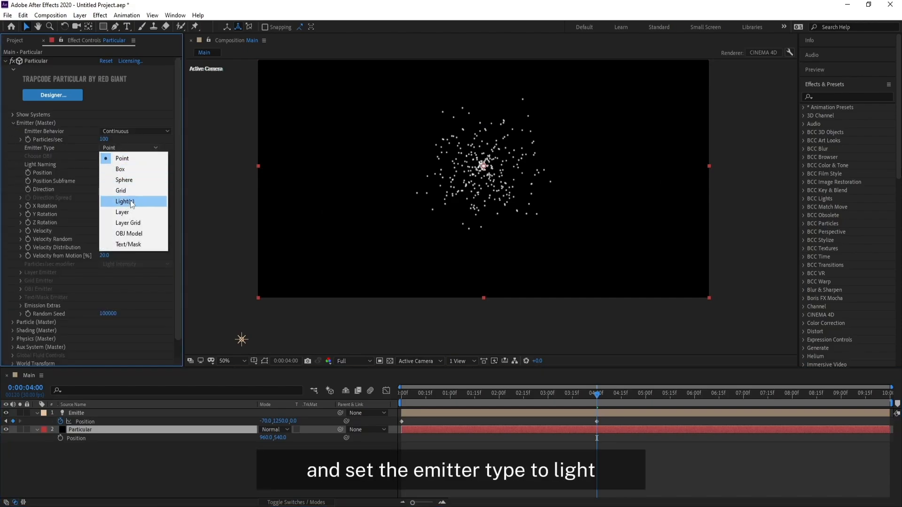
{"action": "left_click", "coordinate": [148, 203]}
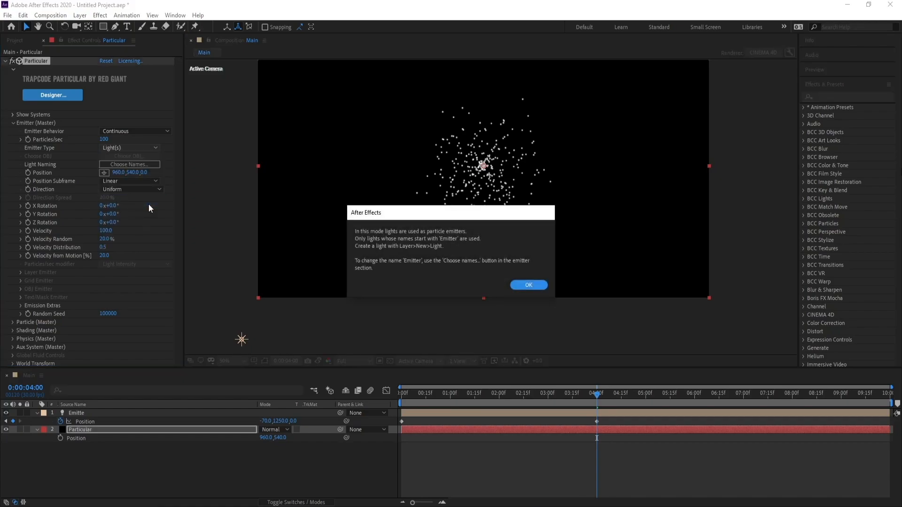
{"action": "left_click", "coordinate": [528, 285]}
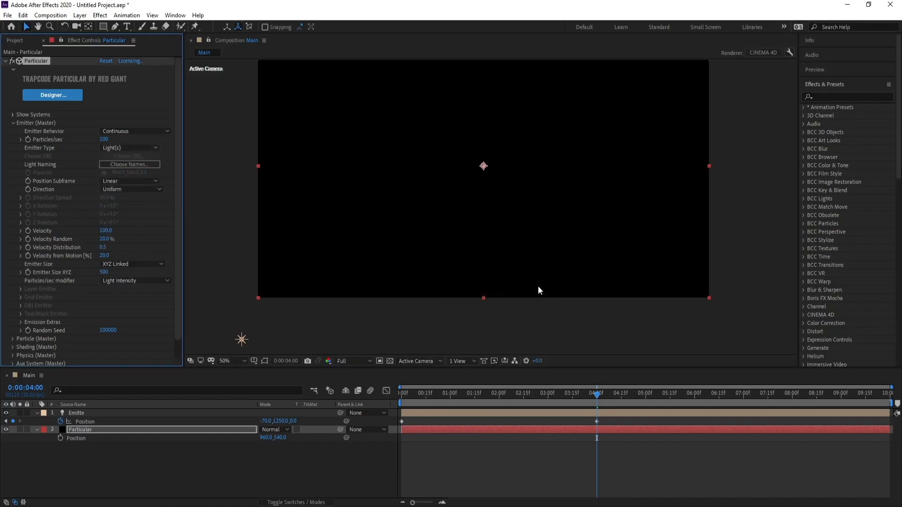
Step: Rename the light layer to Emitter in its light settings and scrub to about 0:00:02:28 to preview the particles
{"action": "left_click", "coordinate": [82, 412]}
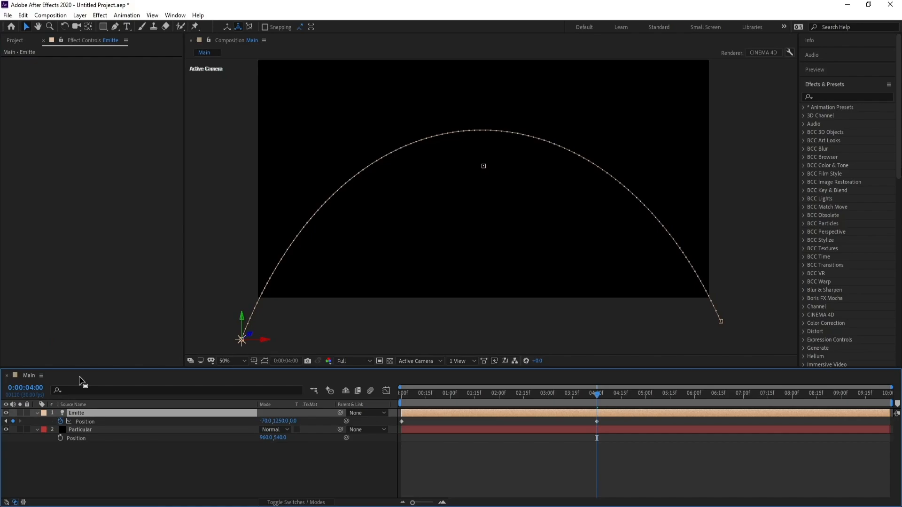
{"action": "left_click", "coordinate": [80, 15]}
{"action": "left_click", "coordinate": [87, 37]}
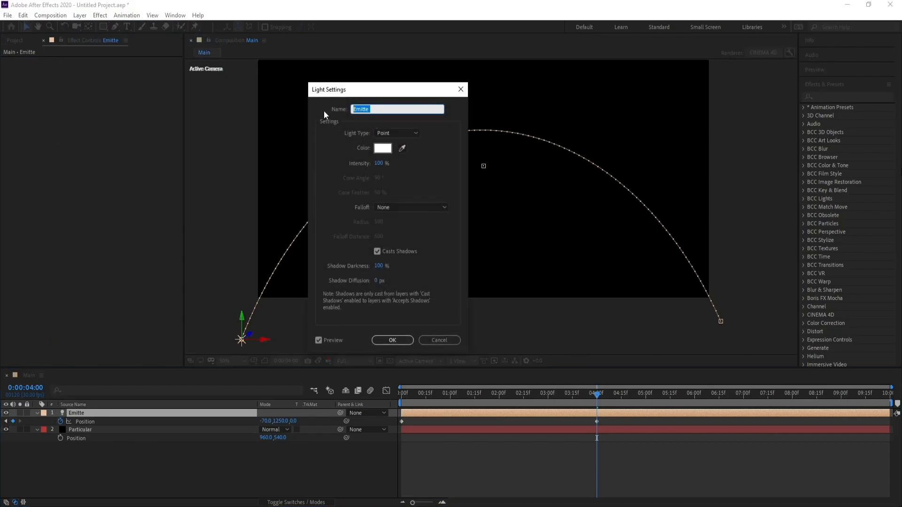
{"action": "type", "text": "Emi"}
{"action": "key", "text": "Return"}
{"action": "left_click", "coordinate": [514, 399]}
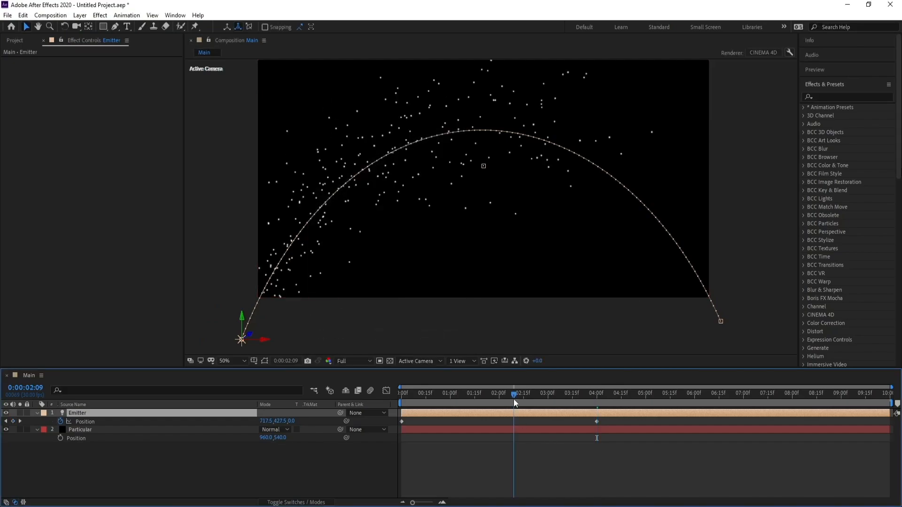
{"action": "left_click_drag", "start_coordinate": [514, 399], "coordinate": [545, 399]}
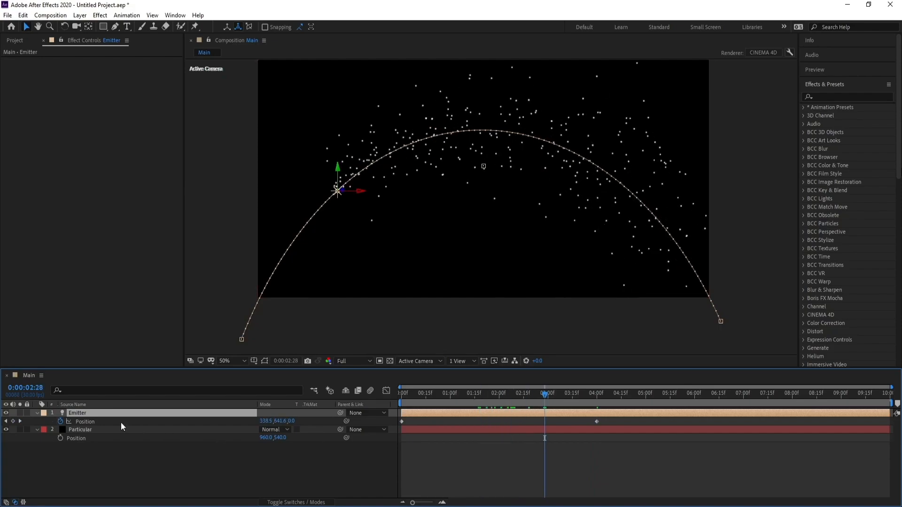
Step: Set the Particular layer's emitter Particles/sec to 1000
{"action": "left_click", "coordinate": [88, 430]}
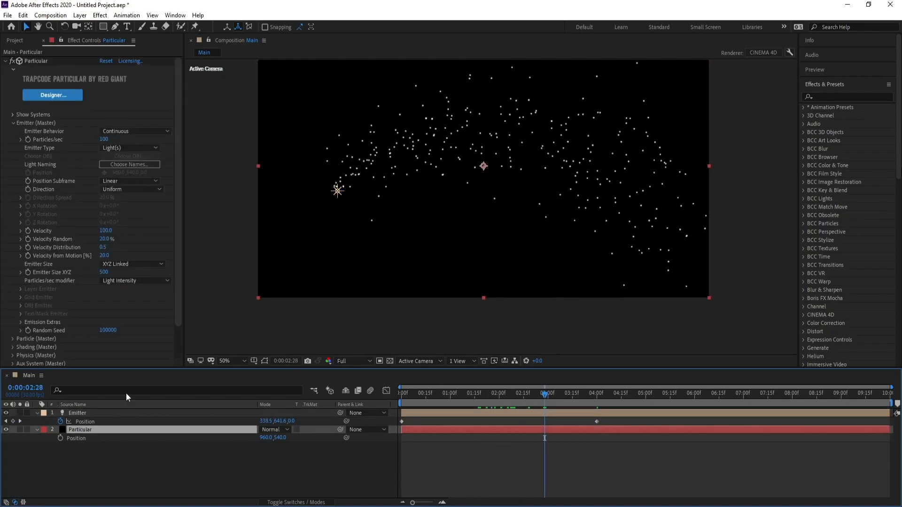
{"action": "left_click_drag", "start_coordinate": [177, 247], "coordinate": [176, 255]}
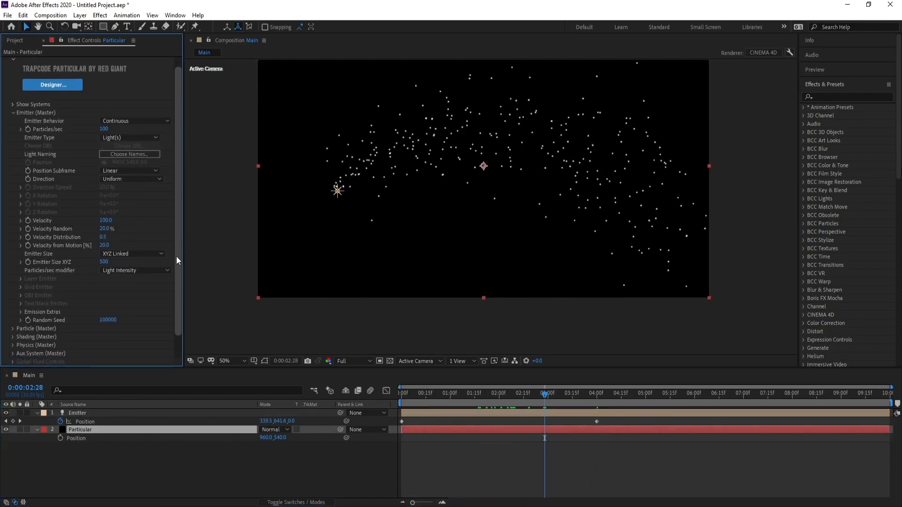
{"action": "left_click", "coordinate": [104, 129]}
{"action": "type", "text": "100"}
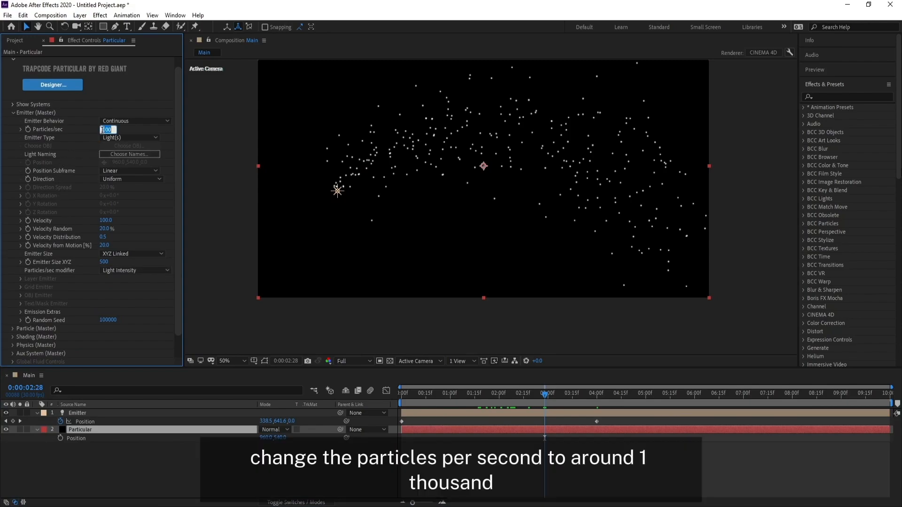
{"action": "type", "text": "0"}
{"action": "key", "text": "Return"}
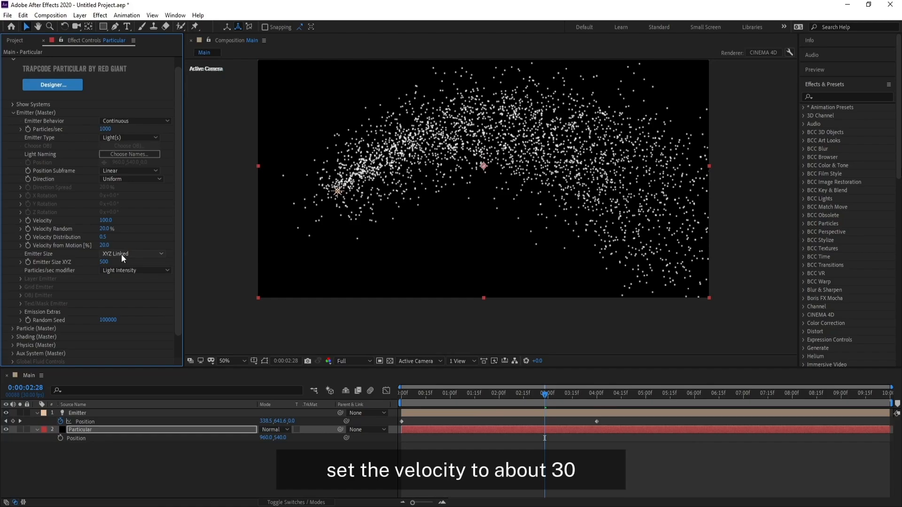
Step: Set the Particular emitter's Velocity to 30 and its Velocity Random to 0%
{"action": "left_click", "coordinate": [105, 220]}
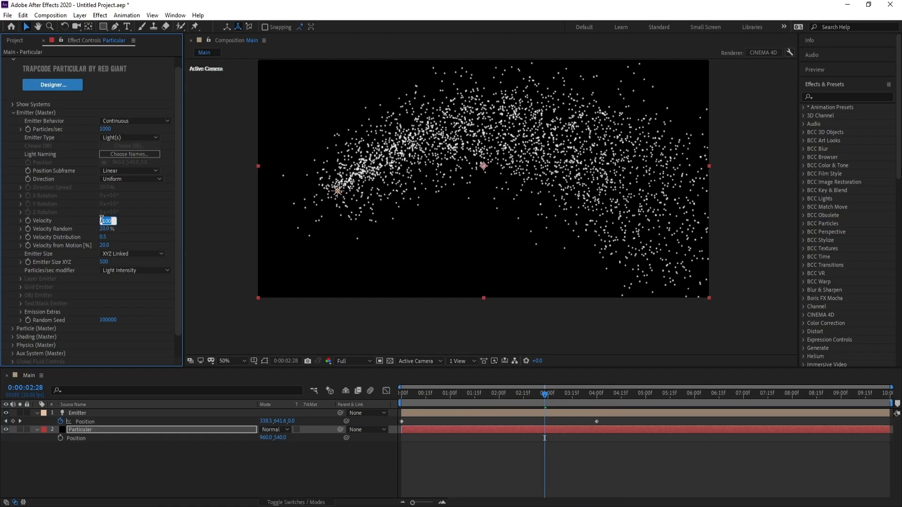
{"action": "type", "text": "30"}
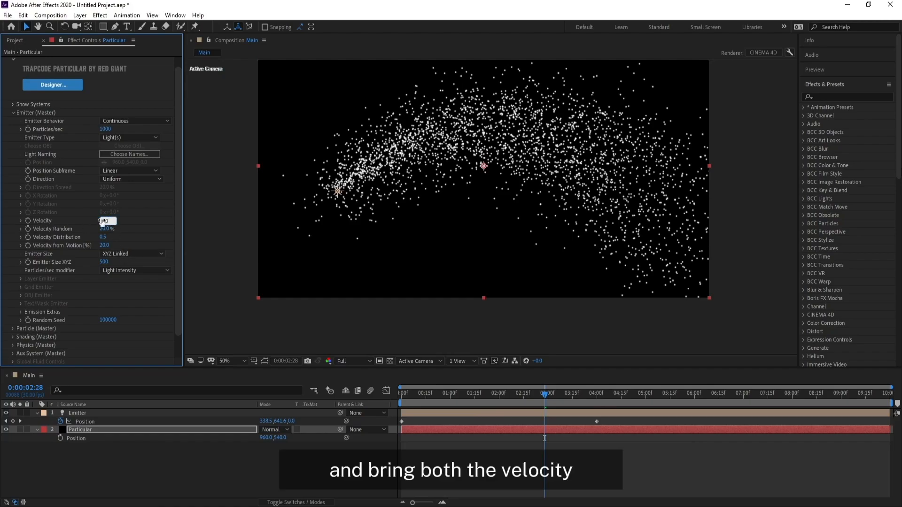
{"action": "key", "text": "Return"}
{"action": "left_click", "coordinate": [102, 230]}
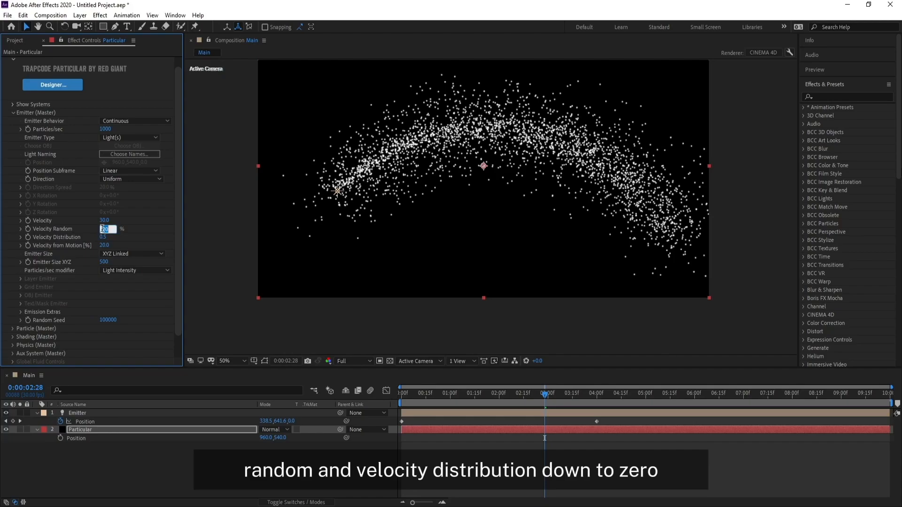
{"action": "type", "text": "0"}
{"action": "key", "text": "Return"}
Step: Set the emitter's Velocity Distribution and Velocity from Motion both to 0
{"action": "left_click", "coordinate": [104, 237]}
{"action": "type", "text": "0"}
{"action": "key", "text": "Return"}
{"action": "left_click", "coordinate": [103, 236]}
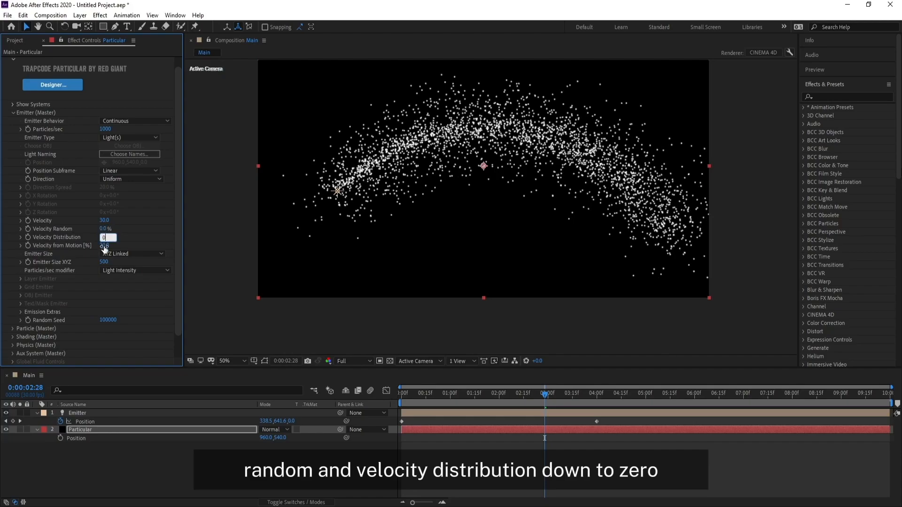
{"action": "left_click", "coordinate": [104, 245]}
{"action": "type", "text": "0"}
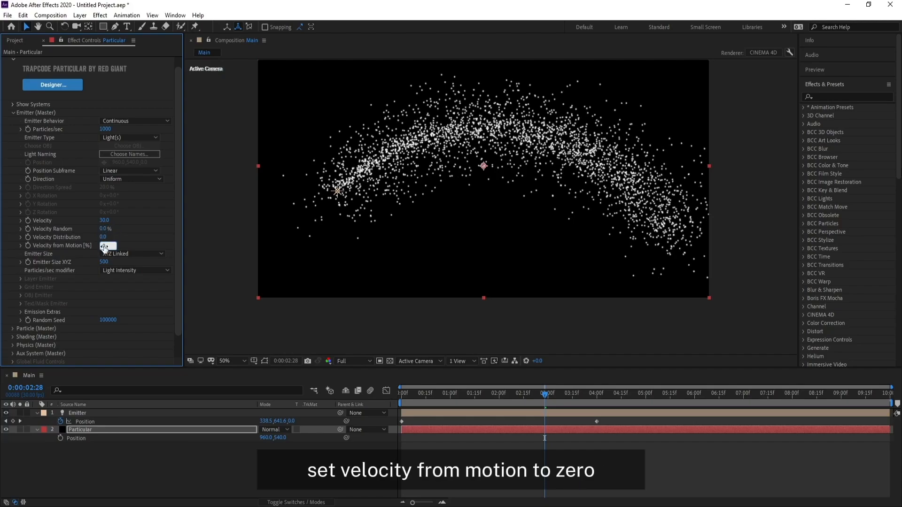
{"action": "key", "text": "Return"}
Step: Switch Emitter Size to XYZ Individual and set the emitter's X, Y and Z sizes to 0
{"action": "left_click", "coordinate": [122, 253]}
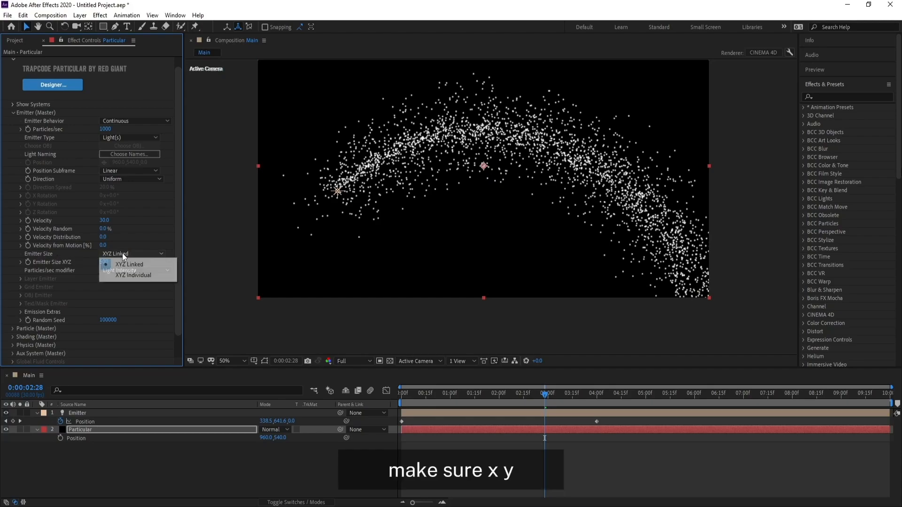
{"action": "left_click", "coordinate": [124, 275]}
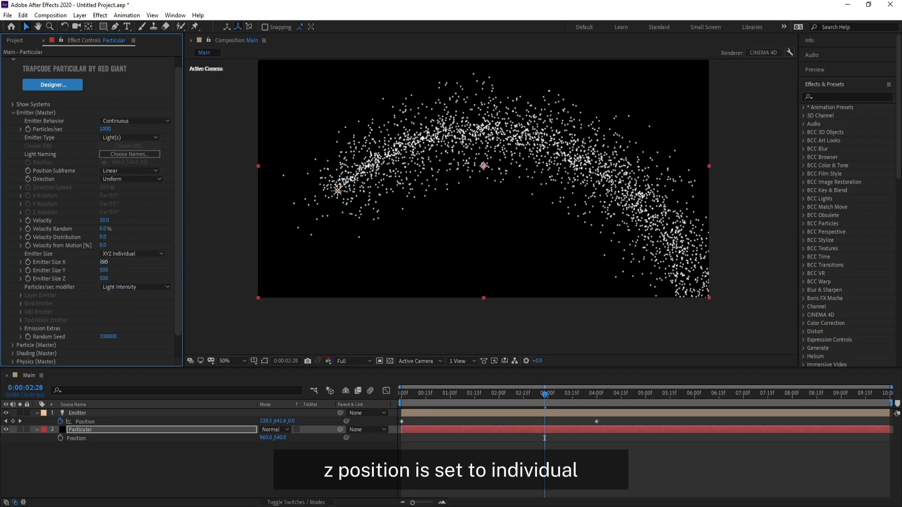
{"action": "left_click", "coordinate": [104, 262]}
{"action": "type", "text": "0"}
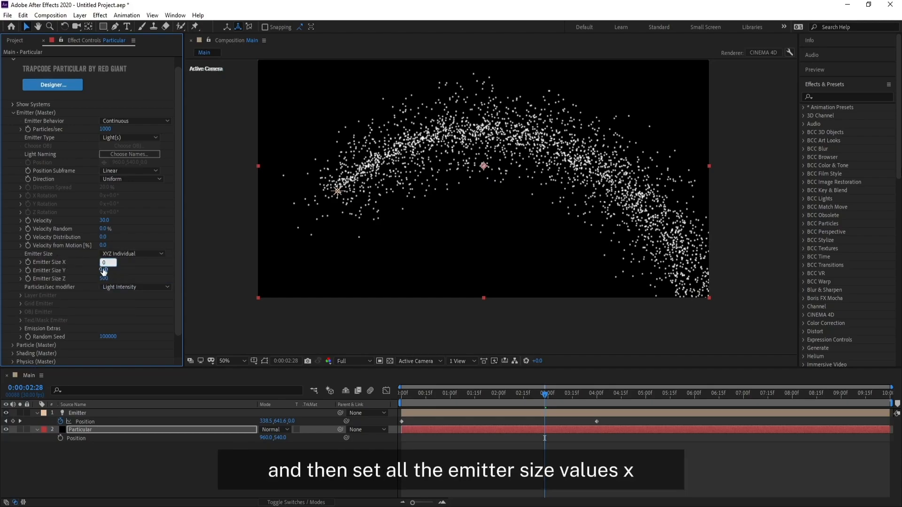
{"action": "left_click", "coordinate": [103, 271]}
{"action": "type", "text": "0"}
{"action": "left_click", "coordinate": [104, 279]}
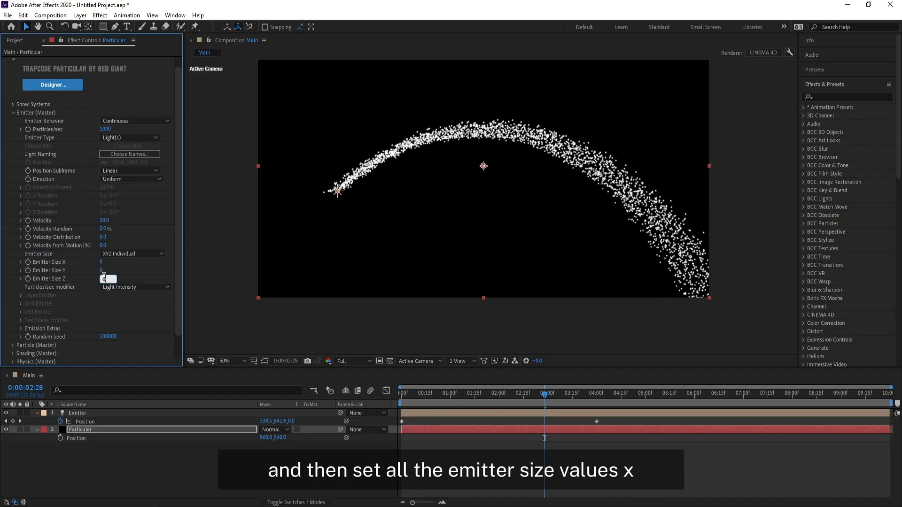
{"action": "type", "text": "0"}
{"action": "key", "text": "Return"}
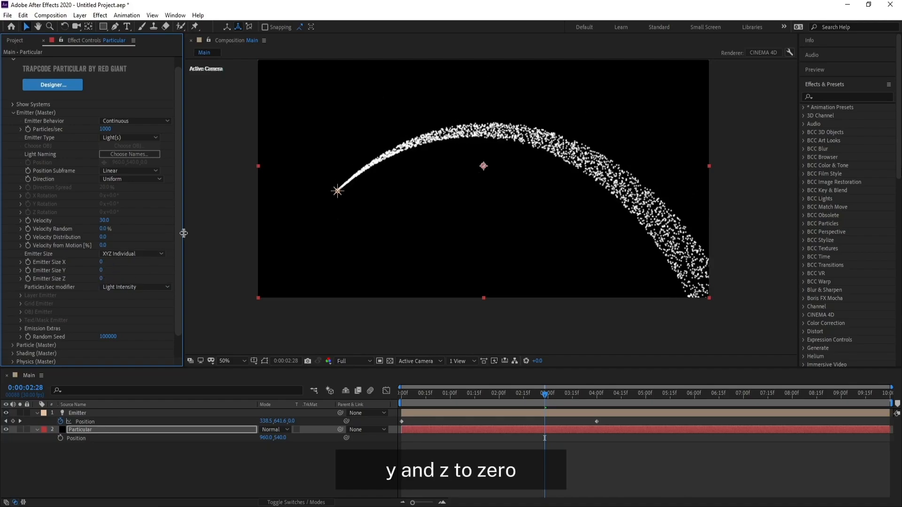
Step: In Particular's Particle (Master) settings, set Life to 8 seconds and Life Random to 50%
{"action": "scroll", "coordinate": [176, 291], "scroll_direction": "down", "scroll_amount": 1}
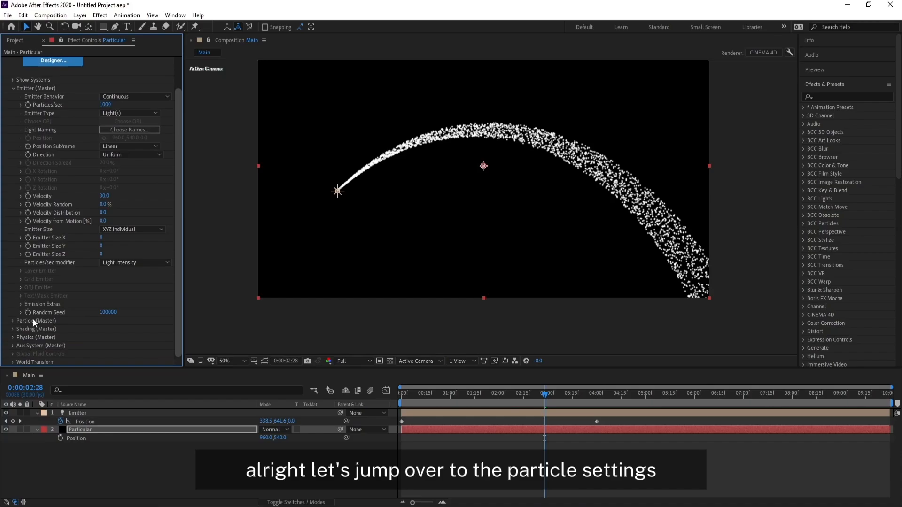
{"action": "left_click", "coordinate": [13, 321]}
{"action": "scroll", "coordinate": [90, 328], "scroll_direction": "down", "scroll_amount": 6}
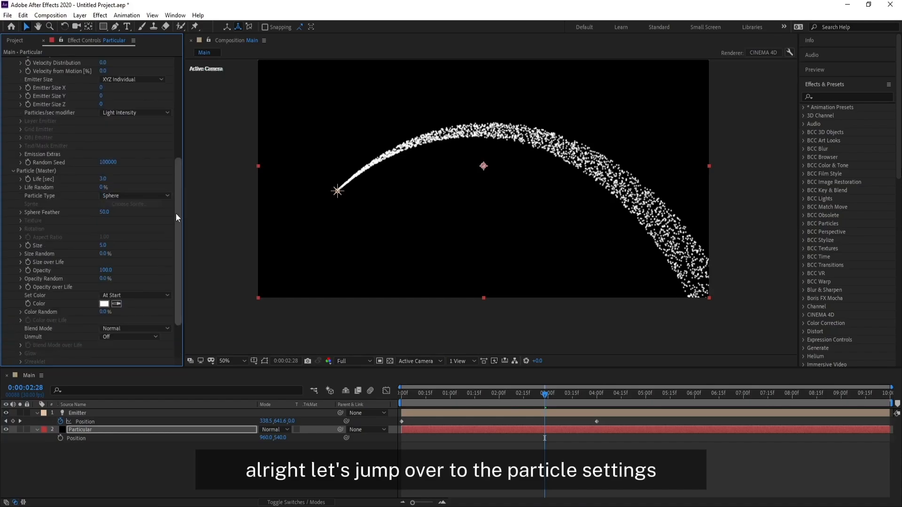
{"action": "scroll", "coordinate": [178, 216], "scroll_direction": "down", "scroll_amount": 1}
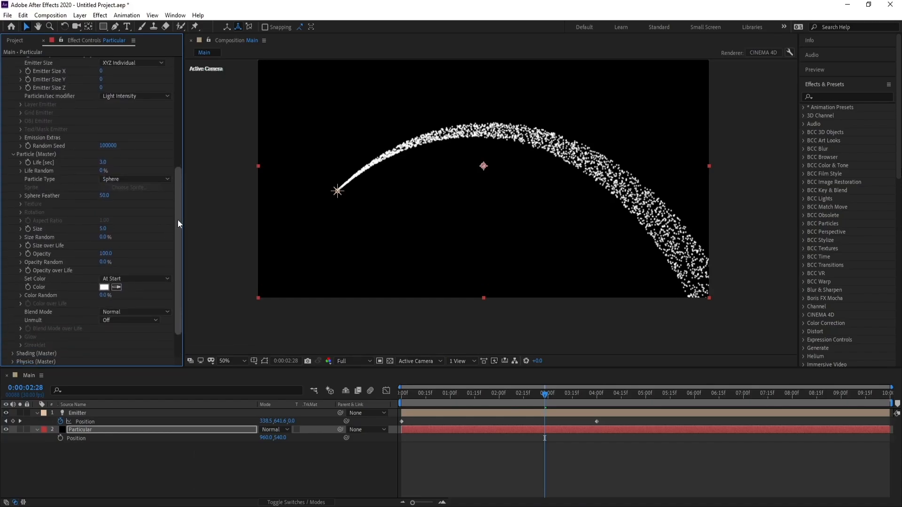
{"action": "left_click", "coordinate": [102, 163]}
{"action": "type", "text": "8"}
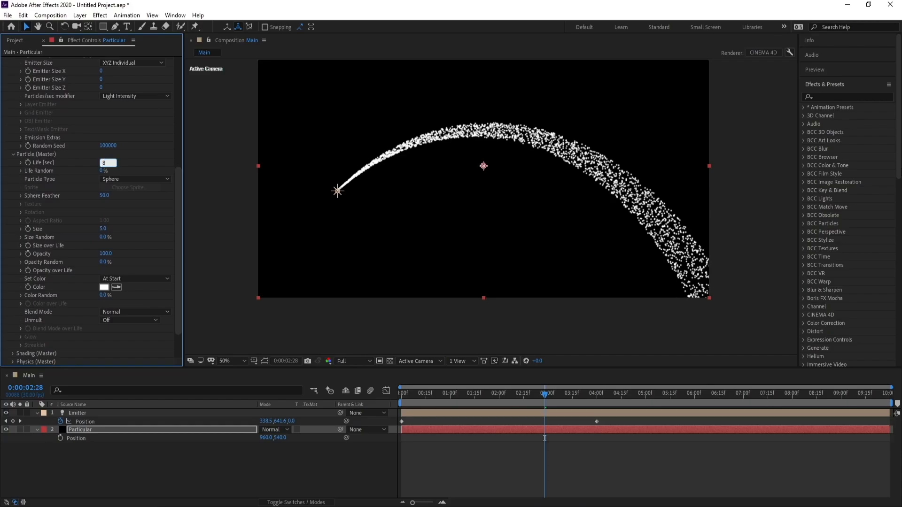
{"action": "key", "text": "Return"}
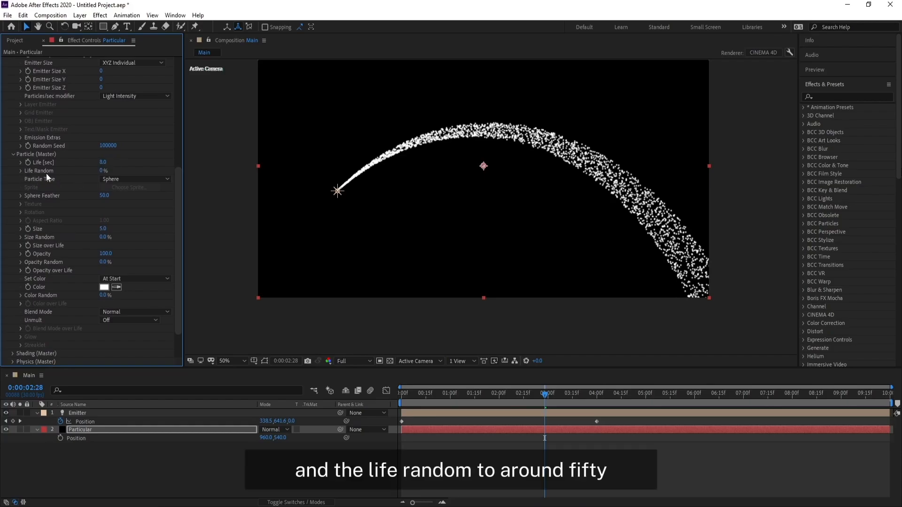
{"action": "left_click", "coordinate": [101, 171]}
{"action": "type", "text": "50"}
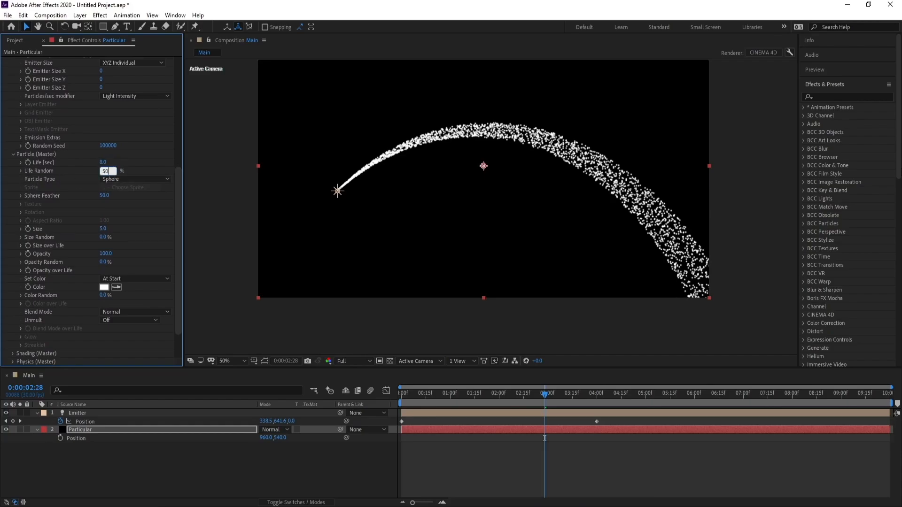
{"action": "key", "text": "Return"}
Step: Reduce the particles' Sphere Feather to 0 and set their Size to 1.2
{"action": "scroll", "coordinate": [180, 191], "scroll_direction": "down", "scroll_amount": 1}
{"action": "left_click_drag", "start_coordinate": [104, 183], "coordinate": [17, 186]}
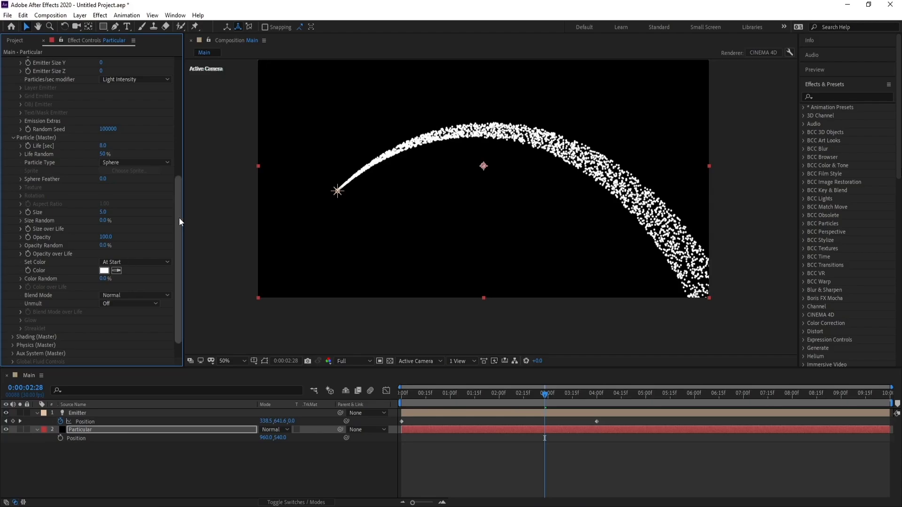
{"action": "scroll", "coordinate": [179, 218], "scroll_direction": "down", "scroll_amount": 1}
{"action": "left_click", "coordinate": [102, 194]}
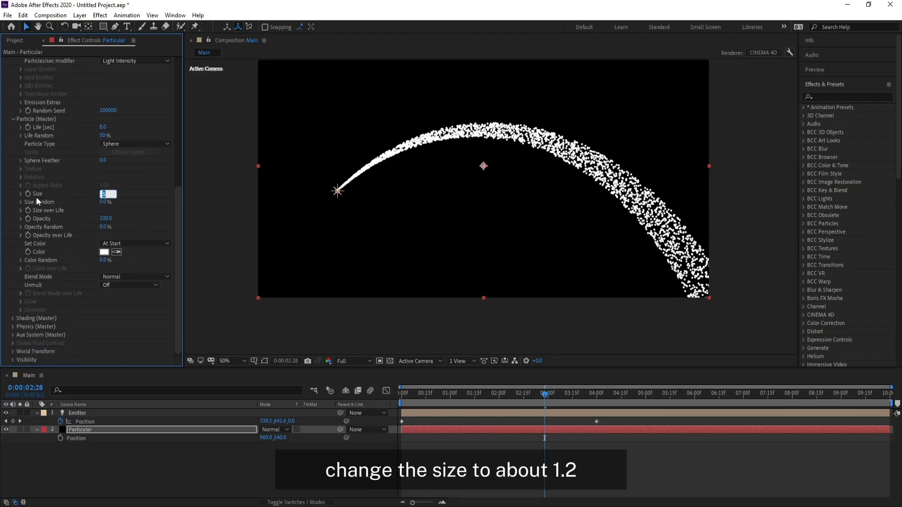
{"action": "type", "text": "1"}
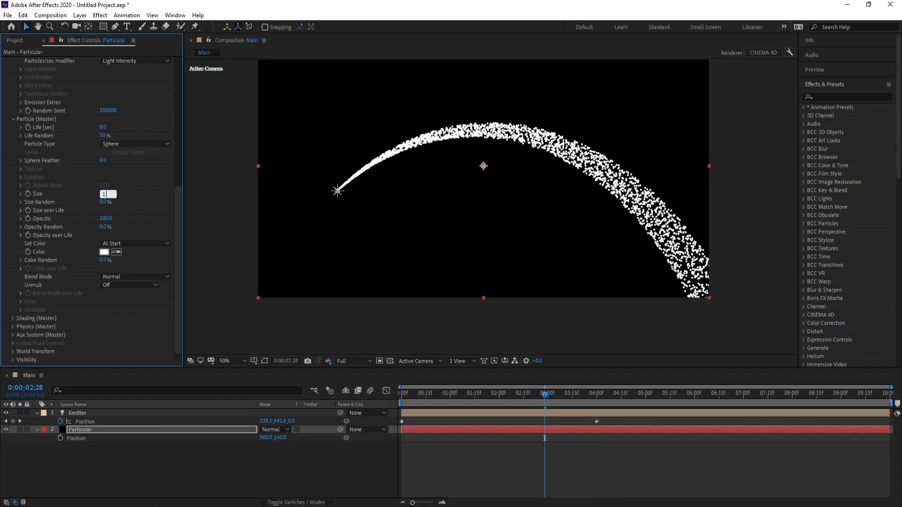
{"action": "type", "text": ".2"}
{"action": "key", "text": "Return"}
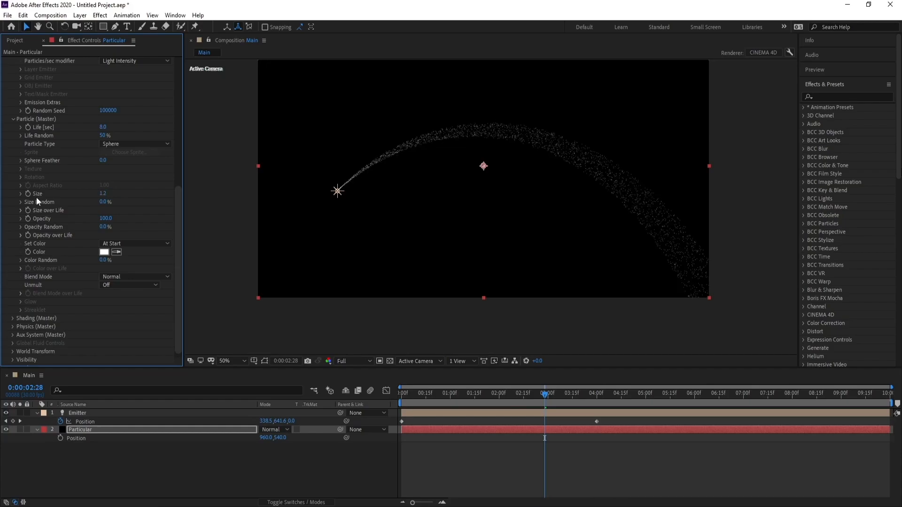
Step: Set Size Random to 50% and apply the linear downward-ramp preset to Size over Life
{"action": "left_click_drag", "start_coordinate": [178, 217], "coordinate": [179, 223]}
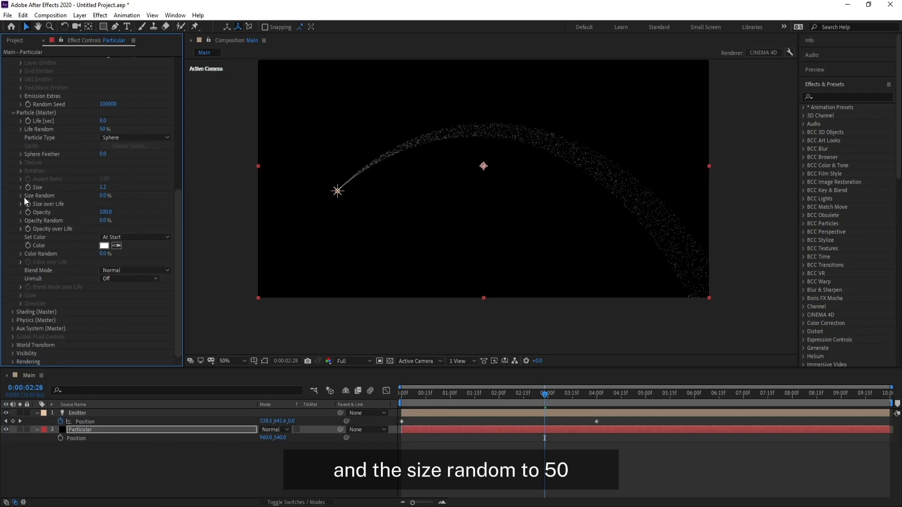
{"action": "left_click", "coordinate": [103, 195]}
{"action": "type", "text": "5"}
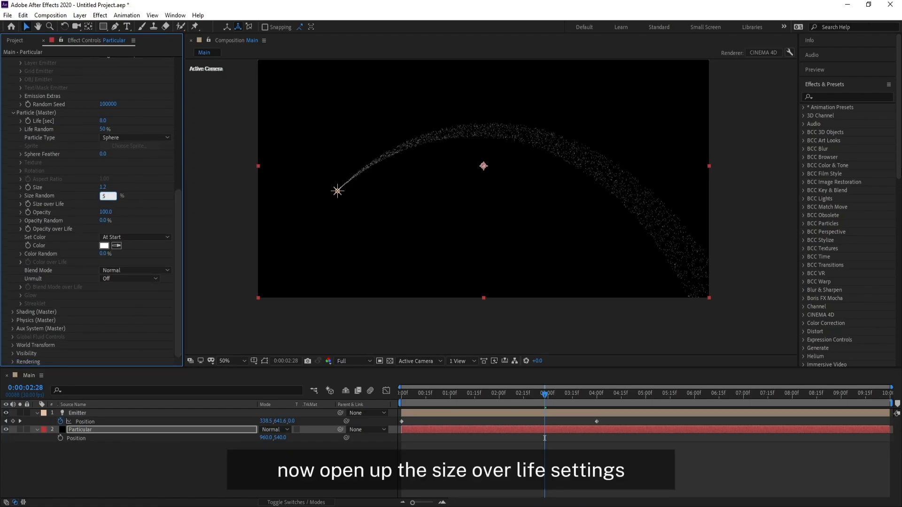
{"action": "type", "text": "0"}
{"action": "key", "text": "Return"}
{"action": "left_click", "coordinate": [20, 205]}
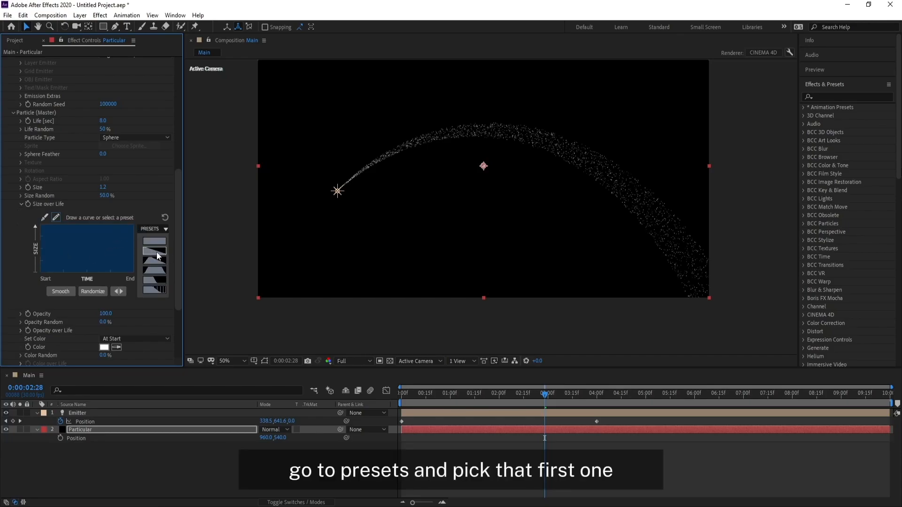
{"action": "left_click", "coordinate": [156, 251]}
Step: Set the particles' Opacity Random to 50%
{"action": "scroll", "coordinate": [179, 226], "scroll_direction": "down", "scroll_amount": 4}
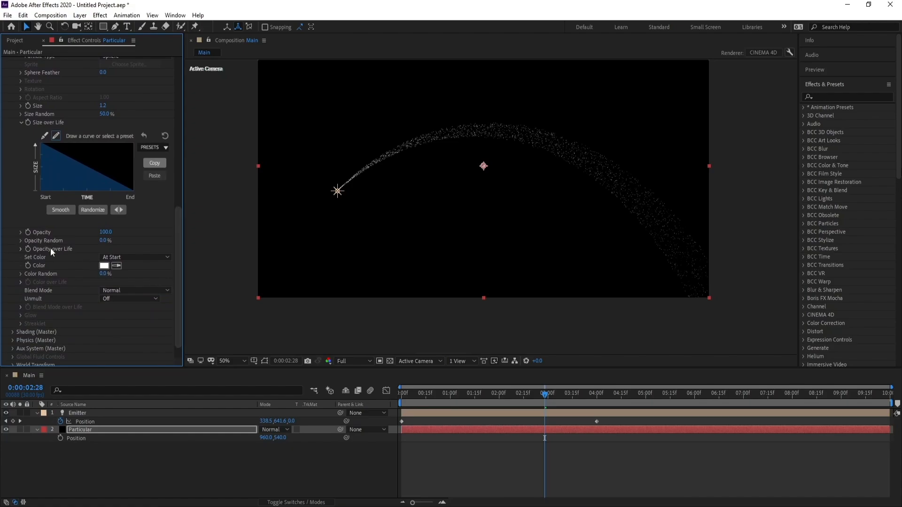
{"action": "left_click", "coordinate": [103, 240]}
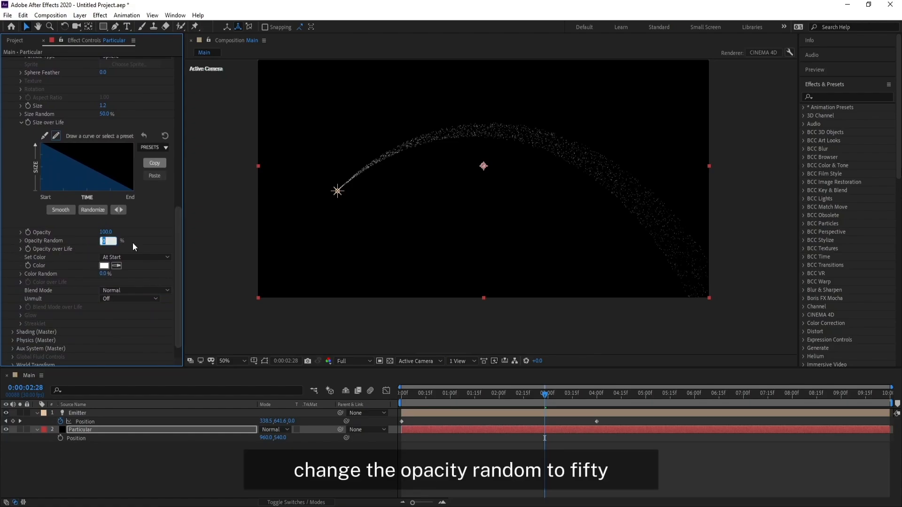
{"action": "type", "text": "50"}
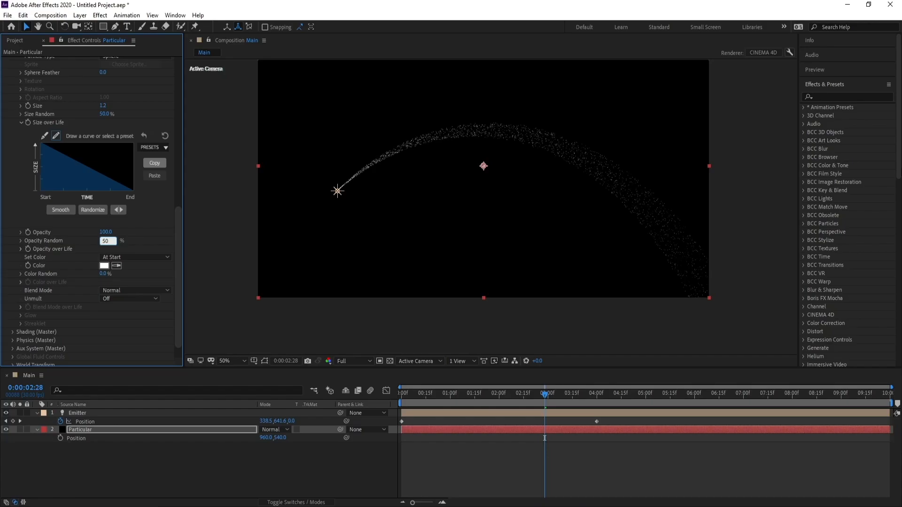
{"action": "key", "text": "Return"}
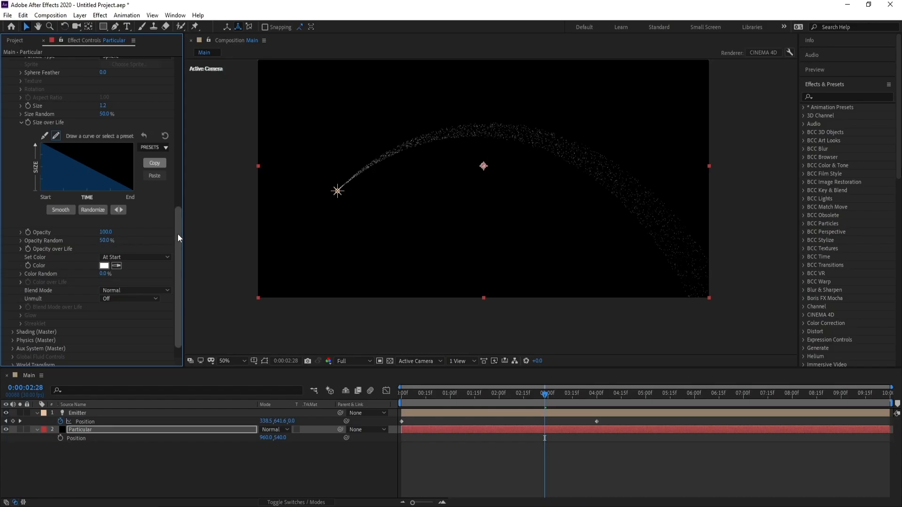
Step: Apply the linear downward-ramp preset to the particles' Opacity over Life graph
{"action": "scroll", "coordinate": [179, 238], "scroll_direction": "down", "scroll_amount": 1}
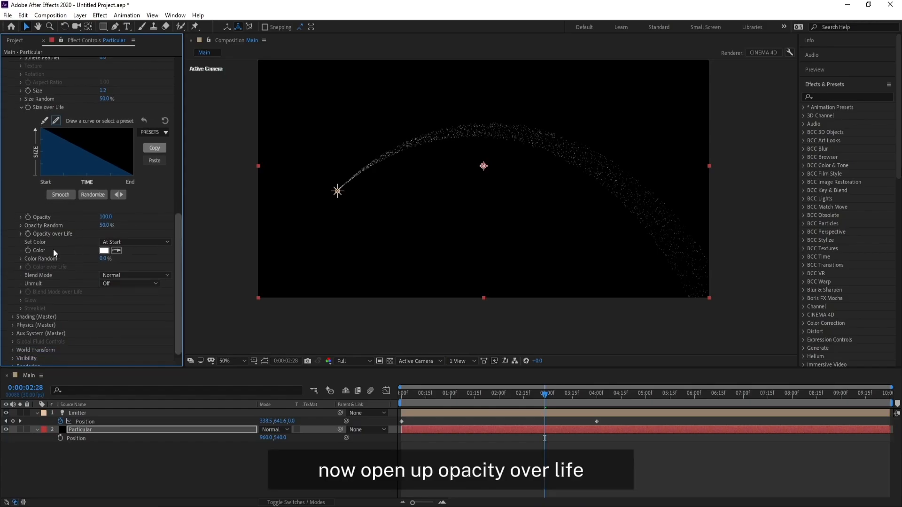
{"action": "left_click", "coordinate": [21, 234]}
{"action": "left_click", "coordinate": [156, 261]}
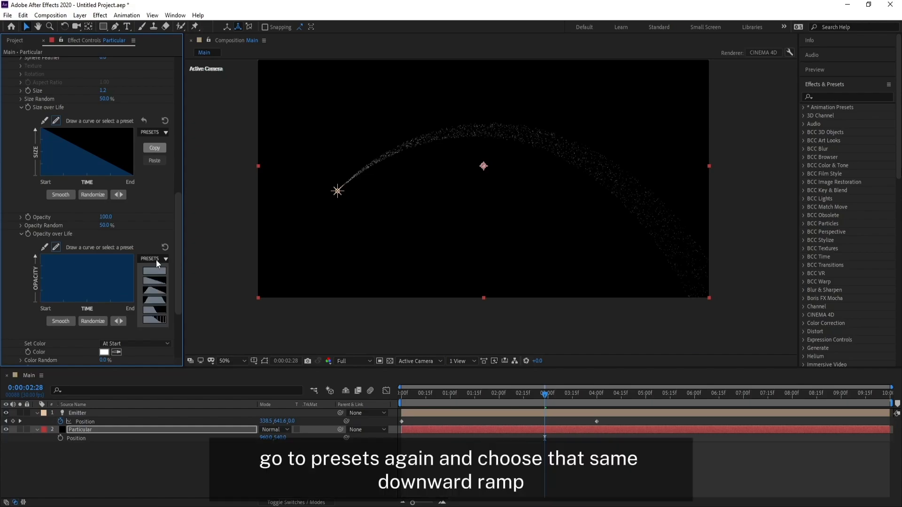
{"action": "left_click", "coordinate": [151, 283]}
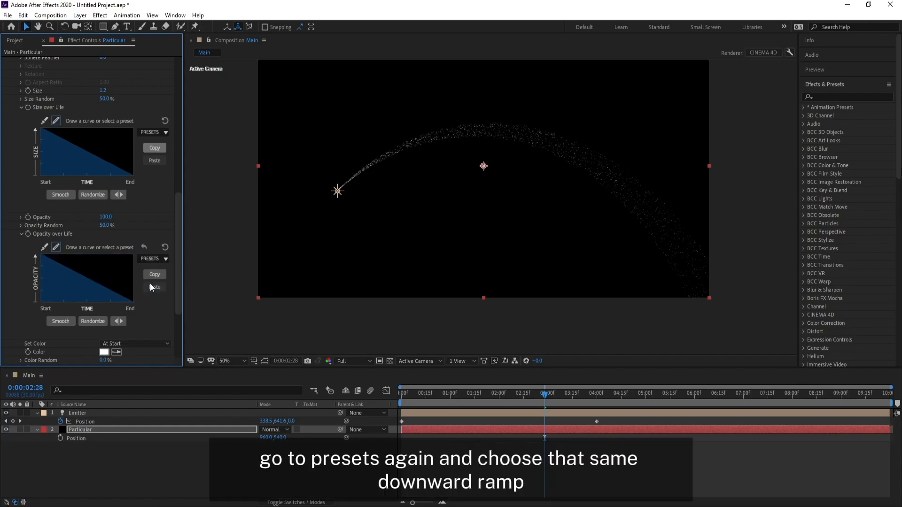
Step: Scrub the composition to 0:00:03:24 to preview the particle trail along the light's arched path
{"action": "left_click_drag", "start_coordinate": [178, 244], "coordinate": [179, 288]}
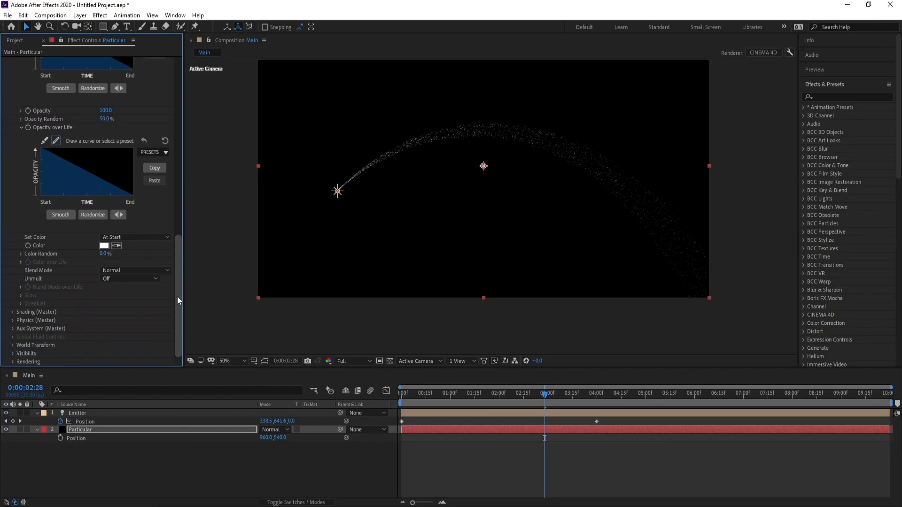
{"action": "left_click_drag", "start_coordinate": [178, 297], "coordinate": [181, 108]}
{"action": "left_click", "coordinate": [521, 400]}
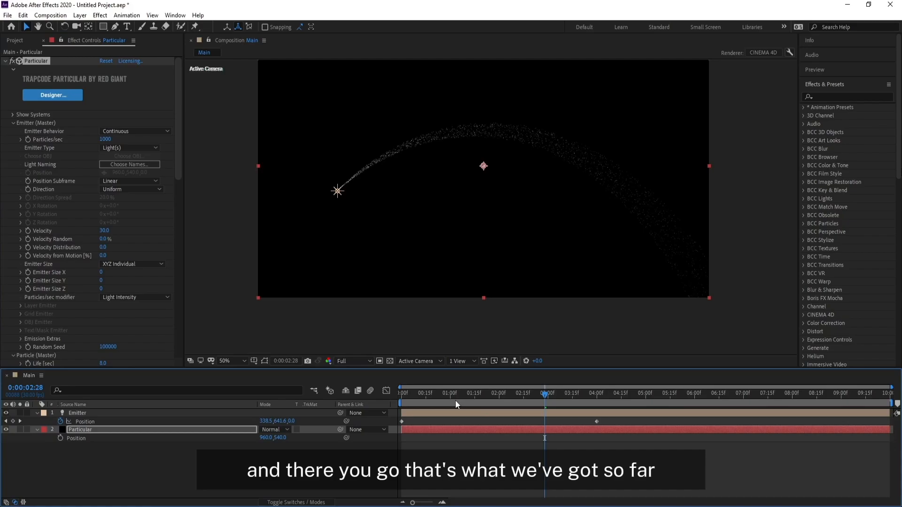
{"action": "left_click_drag", "start_coordinate": [455, 400], "coordinate": [587, 405]}
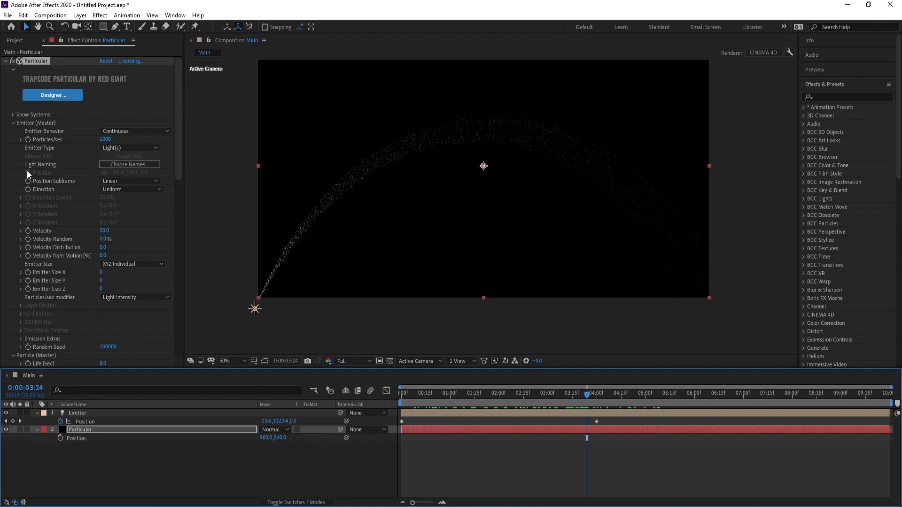
Step: Apply the Stylize Glow effect to the Particular layer and scrub to 0:00:03:14 to preview the glowing trail
{"action": "left_click", "coordinate": [13, 123]}
{"action": "left_click", "coordinate": [13, 132]}
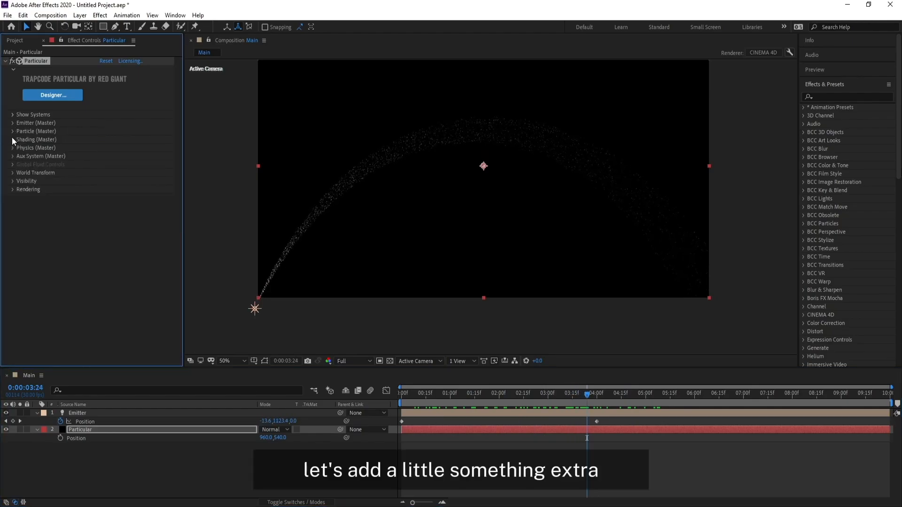
{"action": "left_click", "coordinate": [100, 15]}
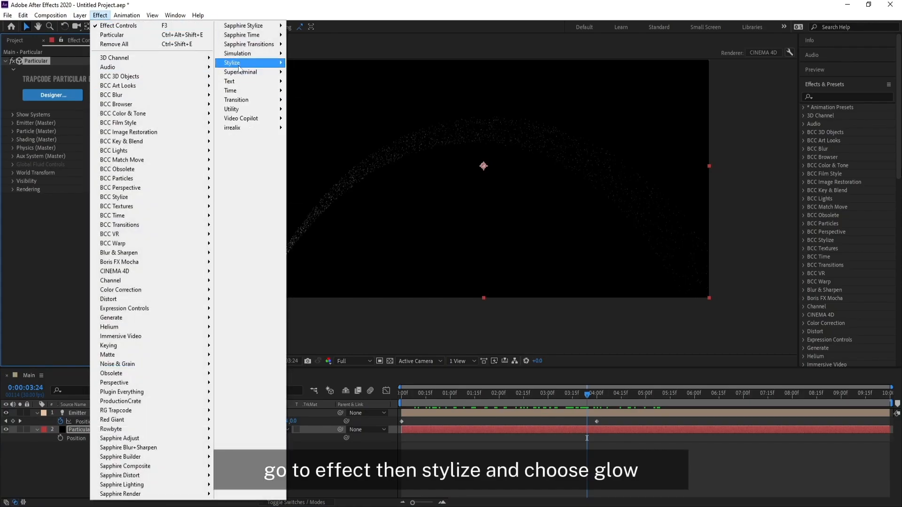
{"action": "mouse_move", "coordinate": [252, 64]}
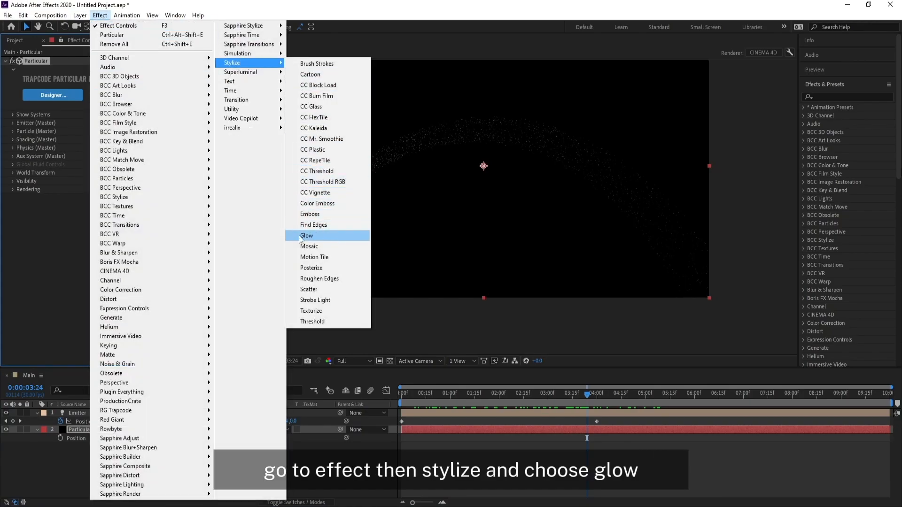
{"action": "left_click", "coordinate": [313, 236]}
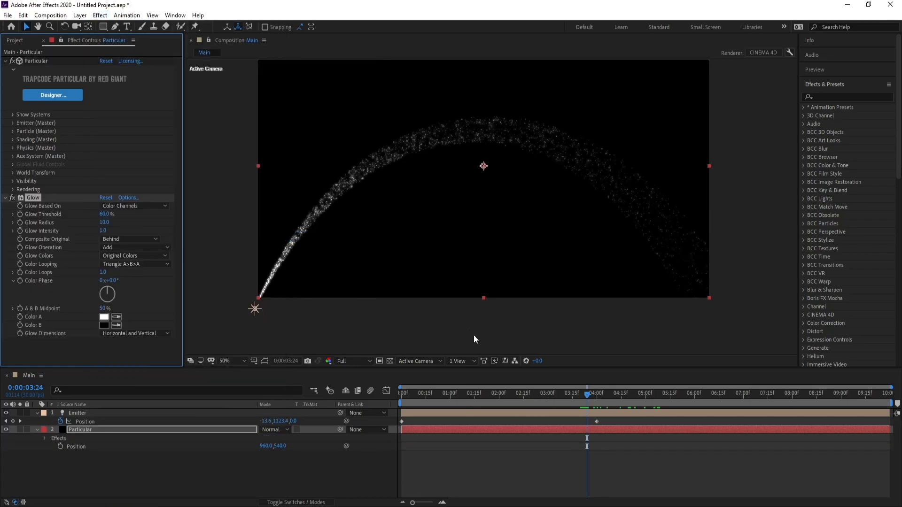
{"action": "left_click_drag", "start_coordinate": [565, 396], "coordinate": [587, 397]}
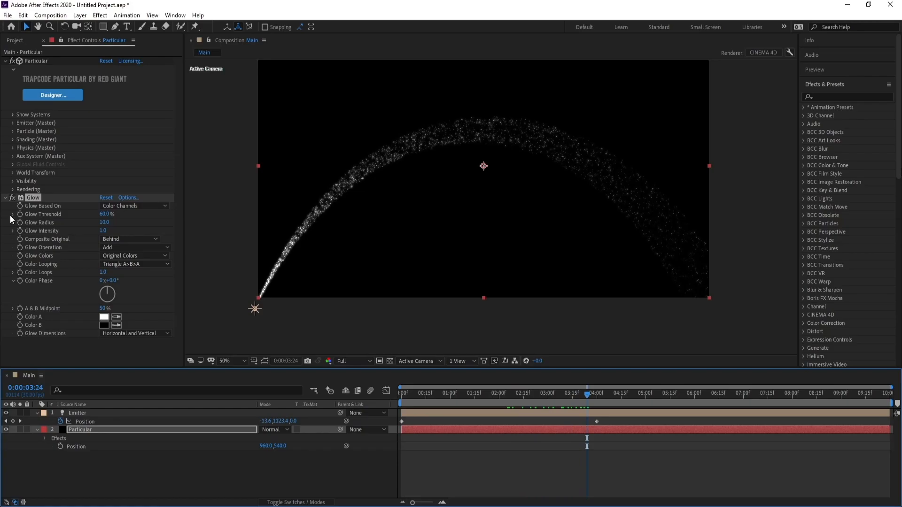
{"action": "left_click", "coordinate": [6, 61]}
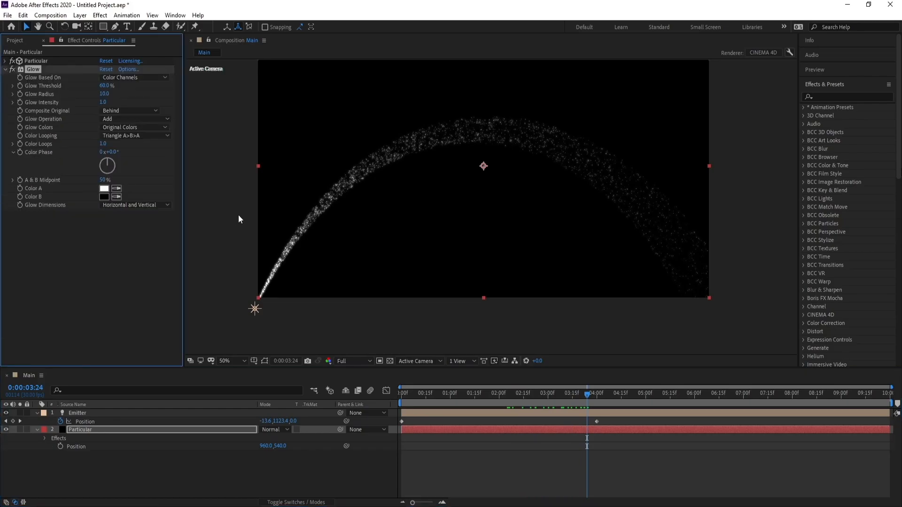
{"action": "left_click_drag", "start_coordinate": [533, 396], "coordinate": [571, 399]}
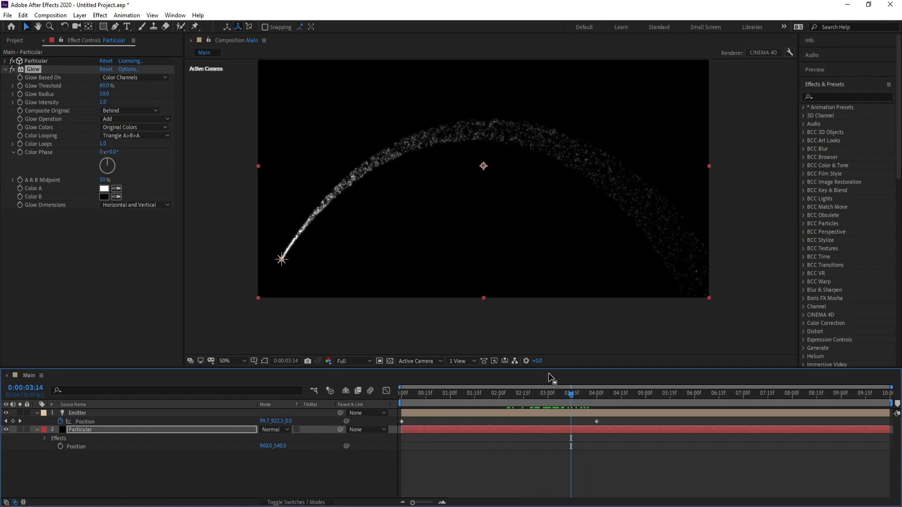
Step: Duplicate the Particular layer, flip the copy horizontally, and scrub to 0:00:03:01 to preview the mirrored trails
{"action": "left_click", "coordinate": [37, 430]}
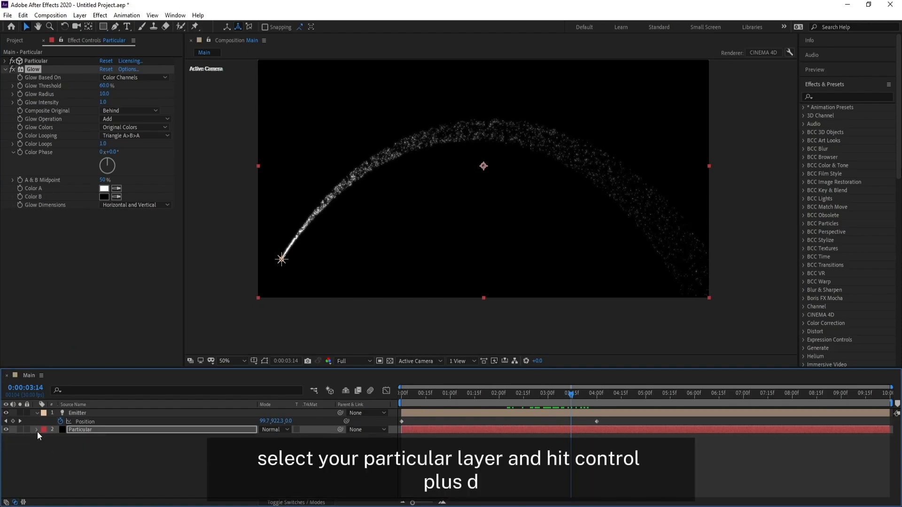
{"action": "left_click", "coordinate": [83, 431]}
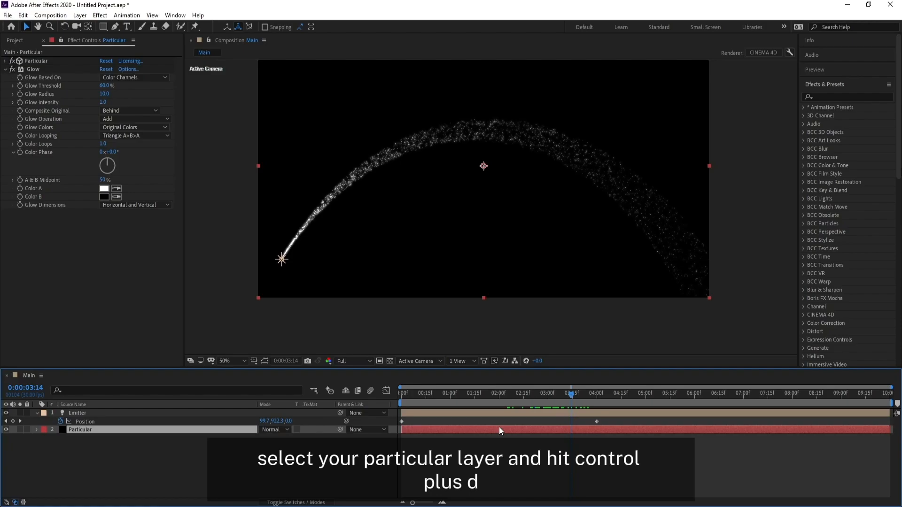
{"action": "key", "text": "ctrl+d"}
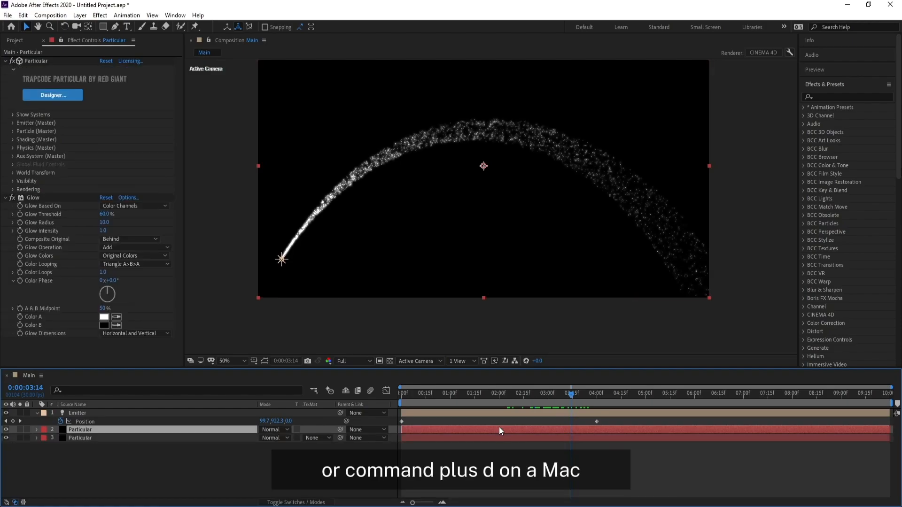
{"action": "right_click", "coordinate": [498, 427]}
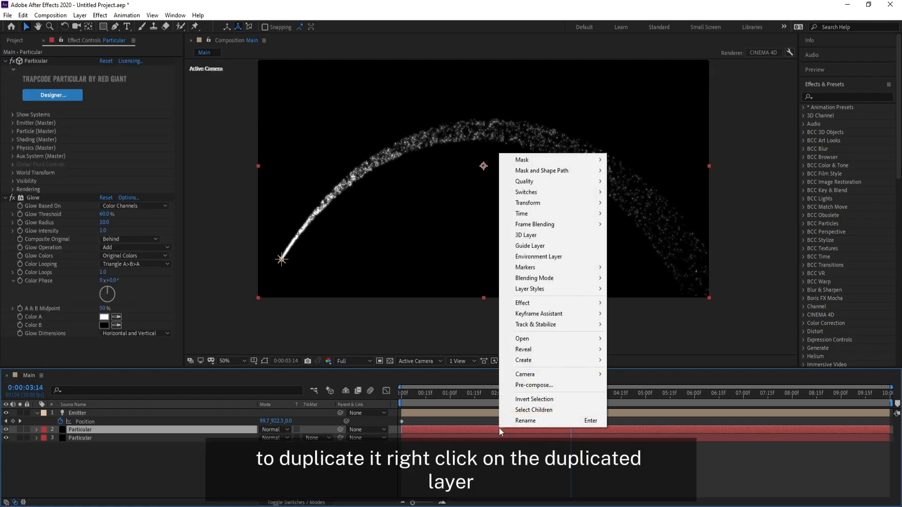
{"action": "mouse_move", "coordinate": [563, 215]}
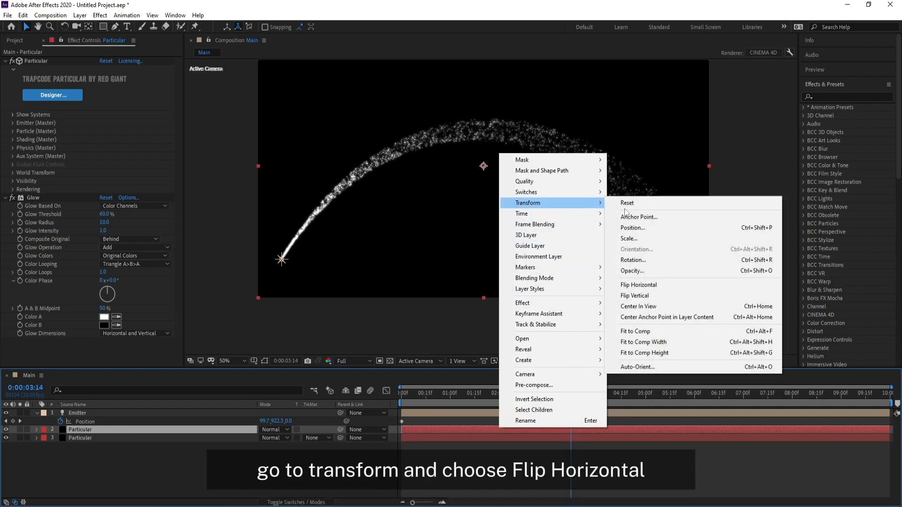
{"action": "left_click", "coordinate": [643, 288]}
{"action": "left_click_drag", "start_coordinate": [570, 398], "coordinate": [549, 407]}
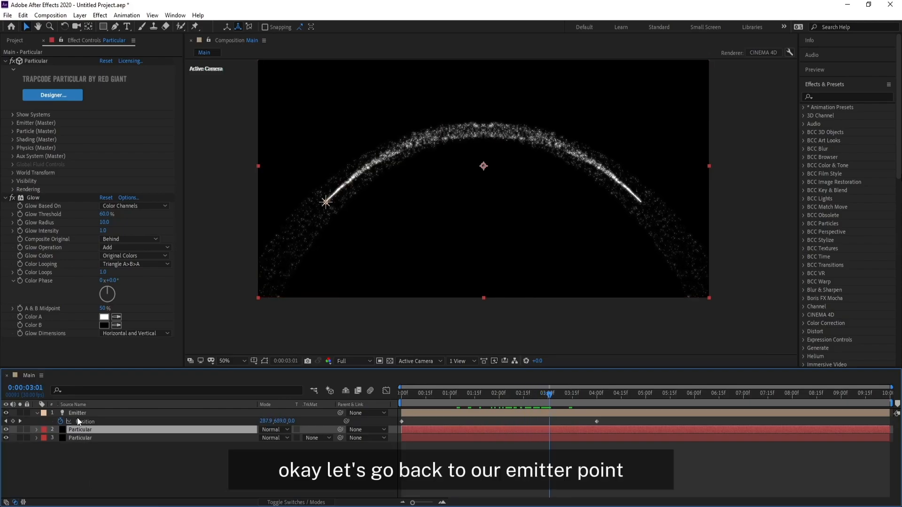
Step: Duplicate the Emitter light layer and reveal the copy's position keyframes
{"action": "left_click", "coordinate": [78, 413]}
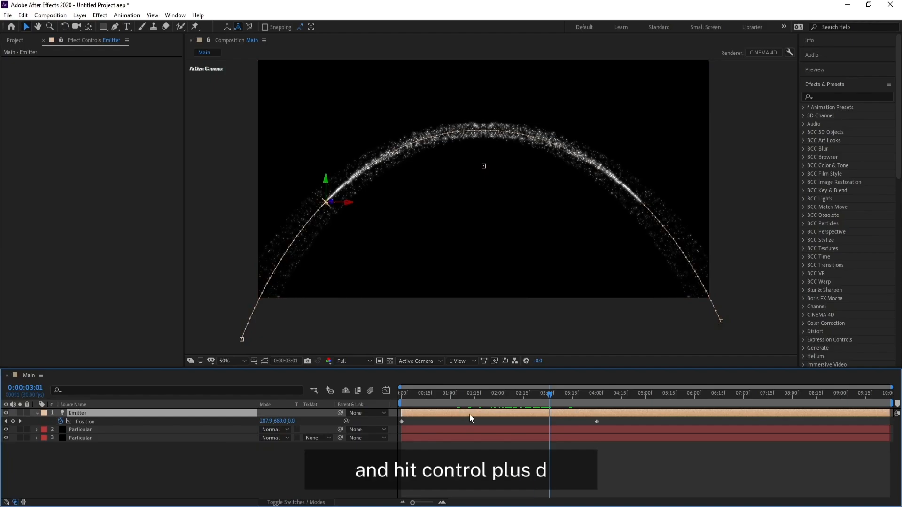
{"action": "key", "text": "ctrl+d"}
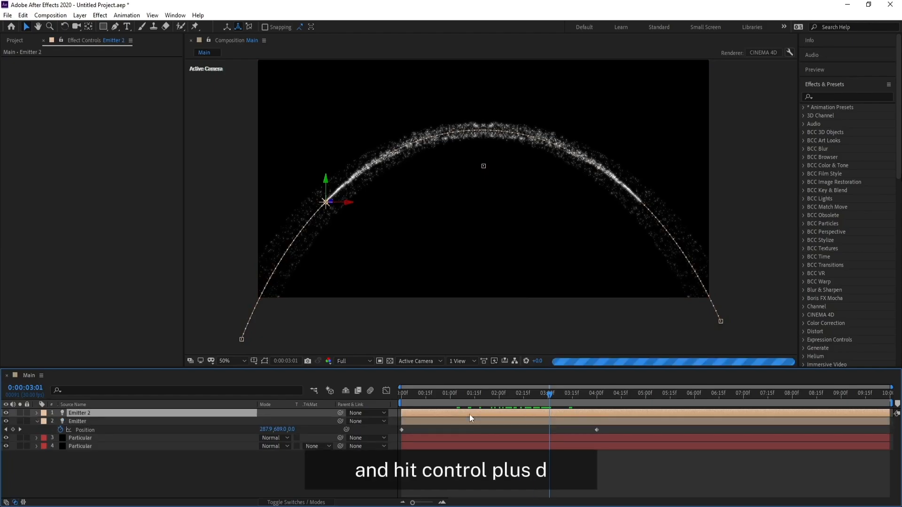
{"action": "key", "text": "u"}
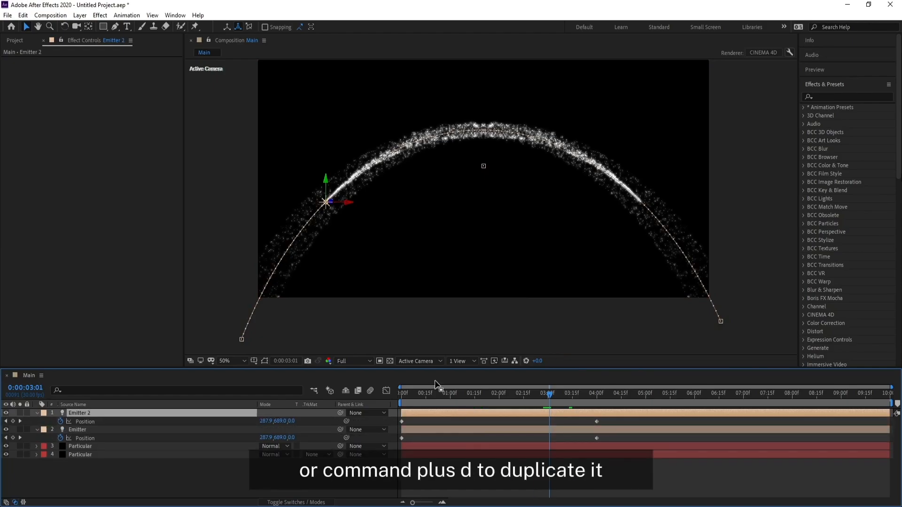
Step: Narrow Emitter 2's motion path by moving its start point inward and its 0:00:04:00 end keyframe to about X 550
{"action": "left_click", "coordinate": [596, 422]}
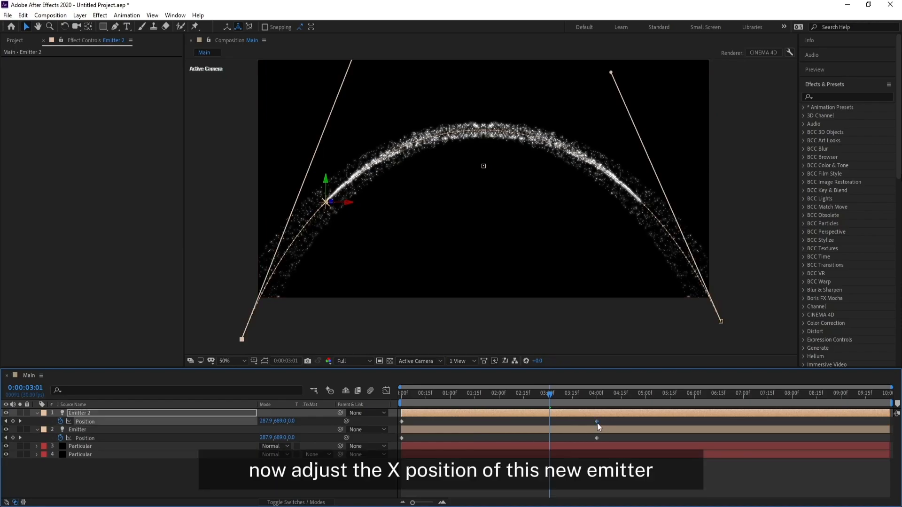
{"action": "left_click_drag", "start_coordinate": [550, 395], "coordinate": [597, 396]}
{"action": "scroll", "coordinate": [562, 309], "scroll_direction": "down", "scroll_amount": 3}
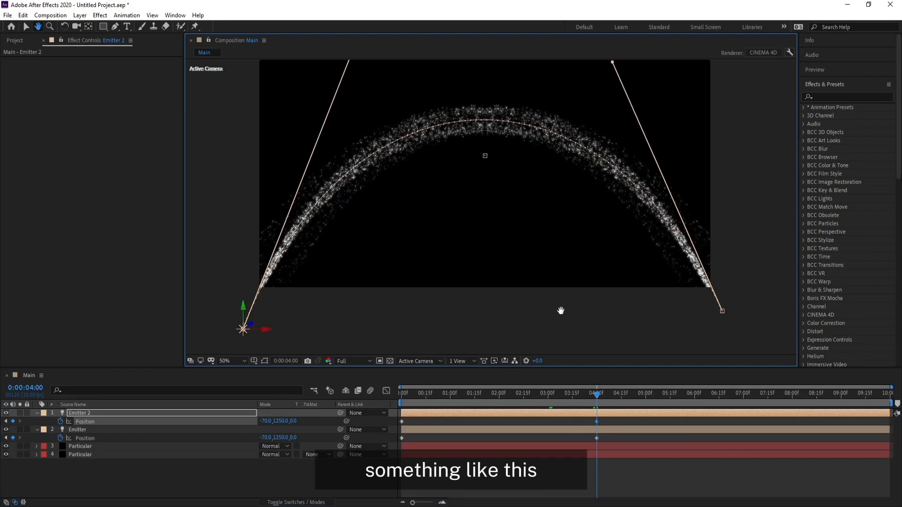
{"action": "left_click_drag", "start_coordinate": [714, 312], "coordinate": [659, 336]}
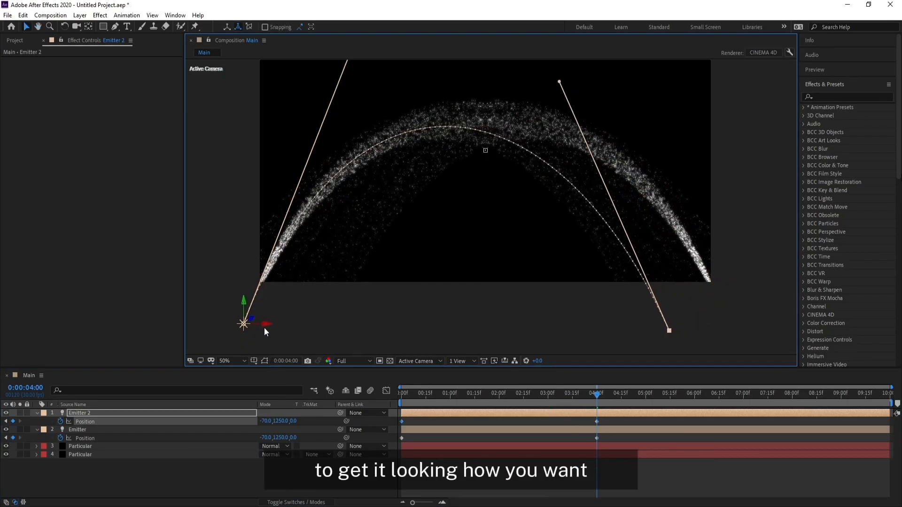
{"action": "left_click_drag", "start_coordinate": [268, 328], "coordinate": [413, 332]}
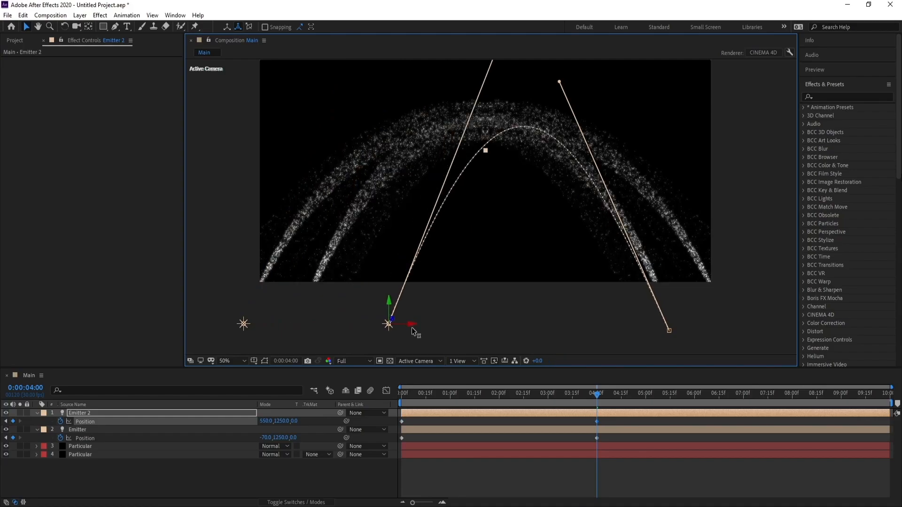
Step: Lower the arch of Emitter 2's motion path by adjusting the Bezier handles of its start and end keyframes
{"action": "left_click_drag", "start_coordinate": [537, 200], "coordinate": [520, 232]}
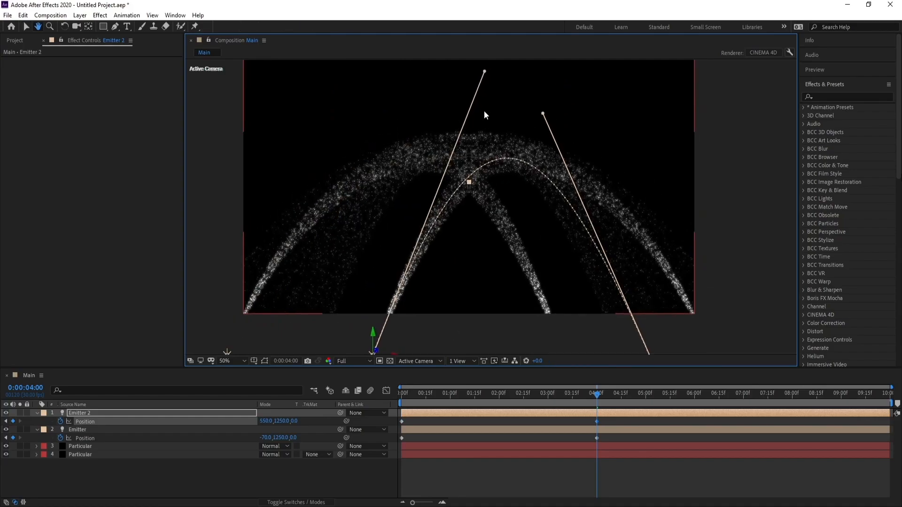
{"action": "left_click_drag", "start_coordinate": [468, 205], "coordinate": [465, 256]}
{"action": "left_click_drag", "start_coordinate": [543, 113], "coordinate": [563, 192]}
{"action": "key", "text": "space"}
{"action": "left_click_drag", "start_coordinate": [418, 211], "coordinate": [420, 157]}
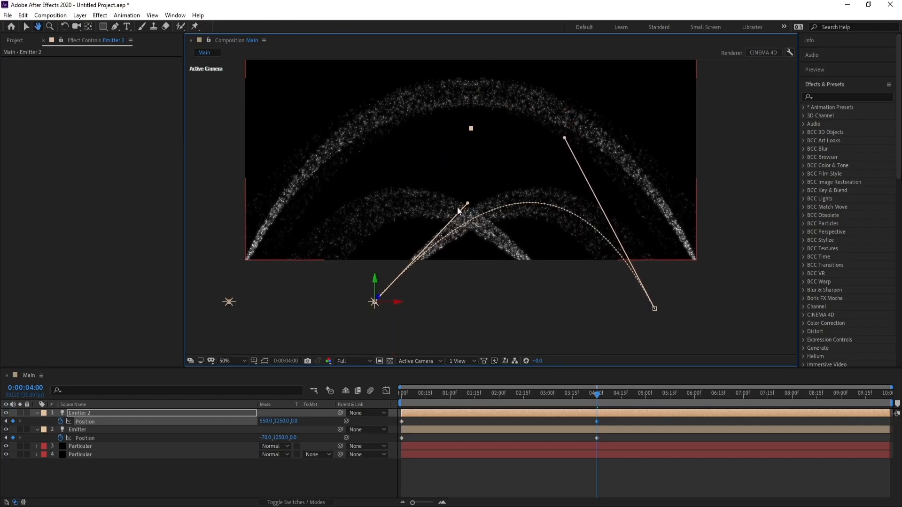
{"action": "left_click_drag", "start_coordinate": [468, 203], "coordinate": [447, 157]}
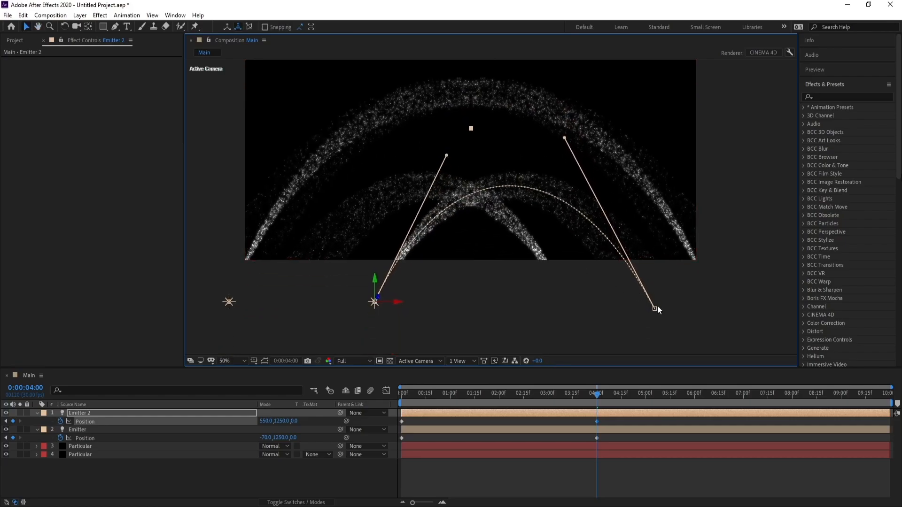
Step: Widen Emitter 2's path by nudging its start point outward and its end keyframe to X 430, then collapse both emitter layers
{"action": "left_click_drag", "start_coordinate": [655, 310], "coordinate": [666, 312]}
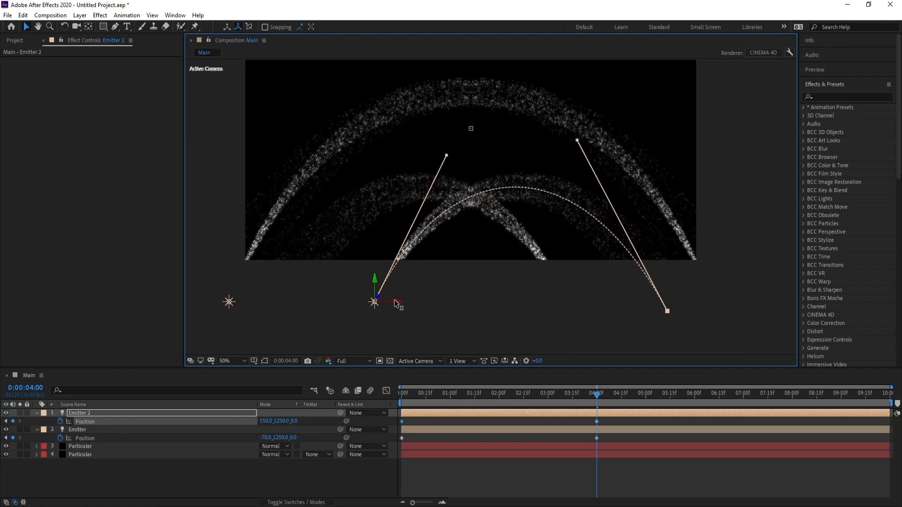
{"action": "left_click_drag", "start_coordinate": [398, 305], "coordinate": [376, 303]}
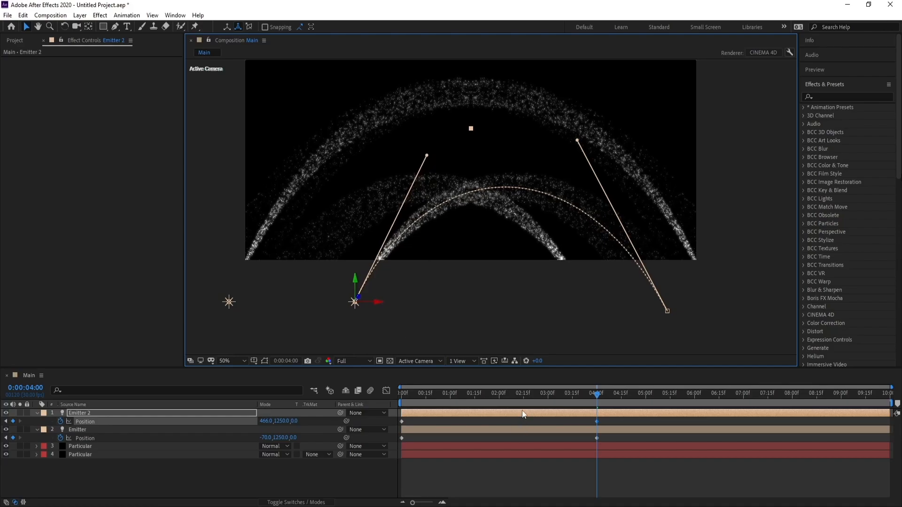
{"action": "left_click_drag", "start_coordinate": [383, 303], "coordinate": [373, 306]}
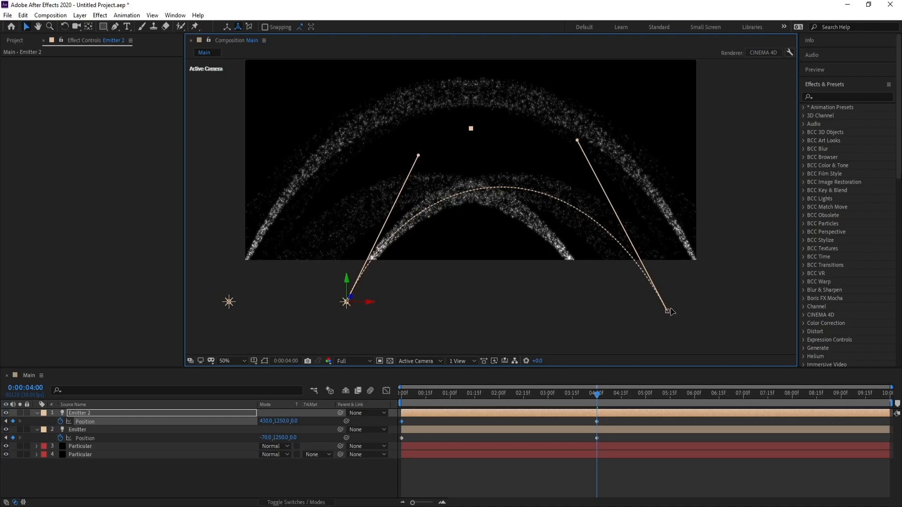
{"action": "left_click_drag", "start_coordinate": [671, 311], "coordinate": [673, 310]}
{"action": "key", "text": "space"}
{"action": "left_click_drag", "start_coordinate": [525, 162], "coordinate": [485, 215]}
{"action": "left_click_drag", "start_coordinate": [484, 165], "coordinate": [486, 172]}
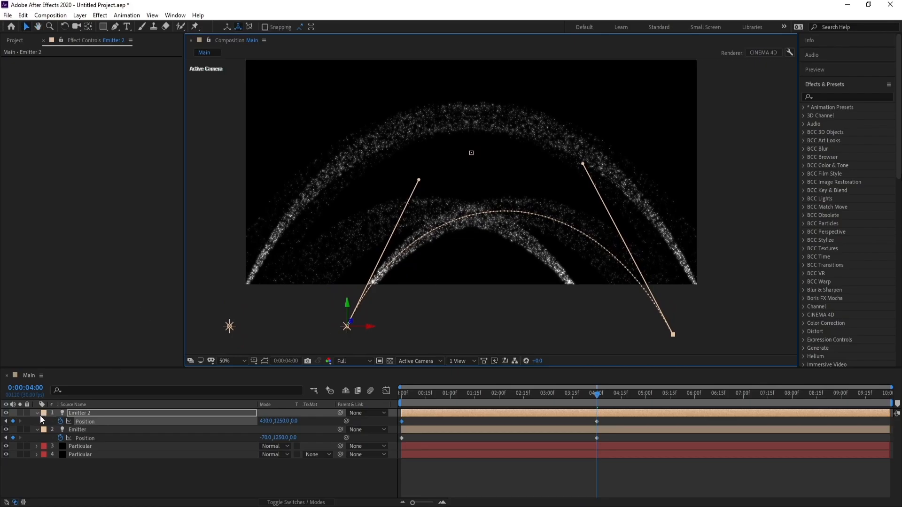
{"action": "left_click", "coordinate": [38, 413]}
{"action": "left_click", "coordinate": [38, 422]}
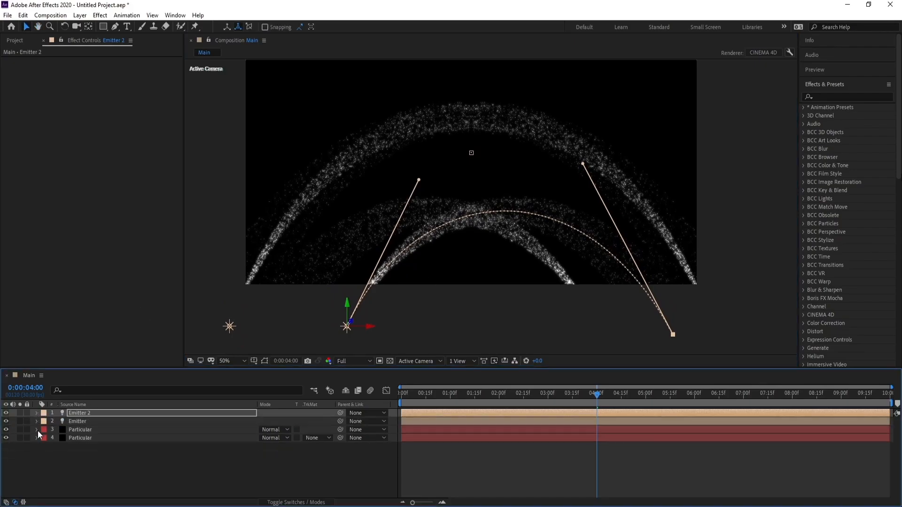
Step: Create a white (FFFFFF) solid named BG and place it below all the other layers
{"action": "left_click", "coordinate": [80, 16]}
{"action": "mouse_move", "coordinate": [91, 28]}
{"action": "left_click", "coordinate": [240, 37]}
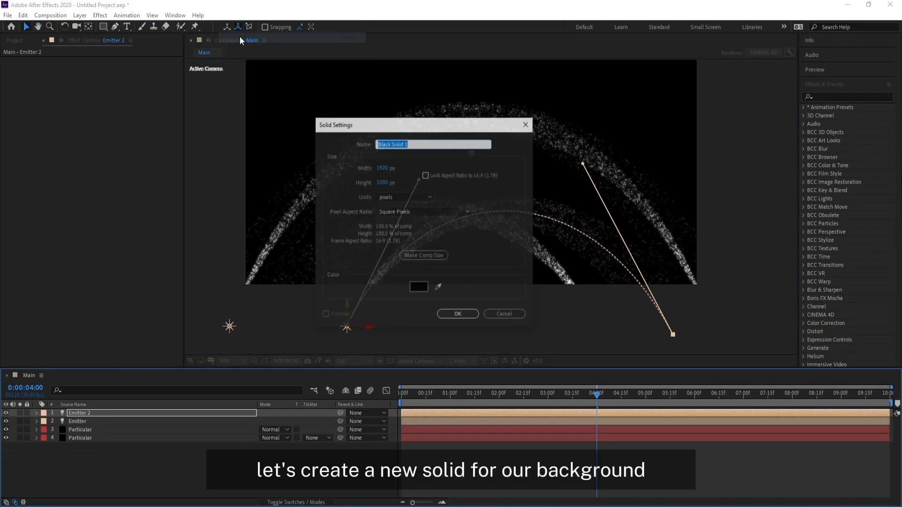
{"action": "type", "text": "BG"}
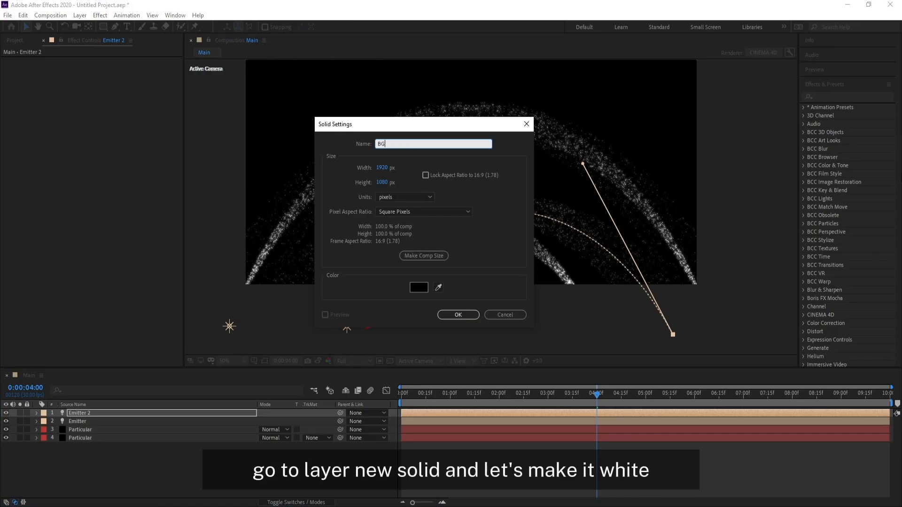
{"action": "left_click", "coordinate": [413, 286]}
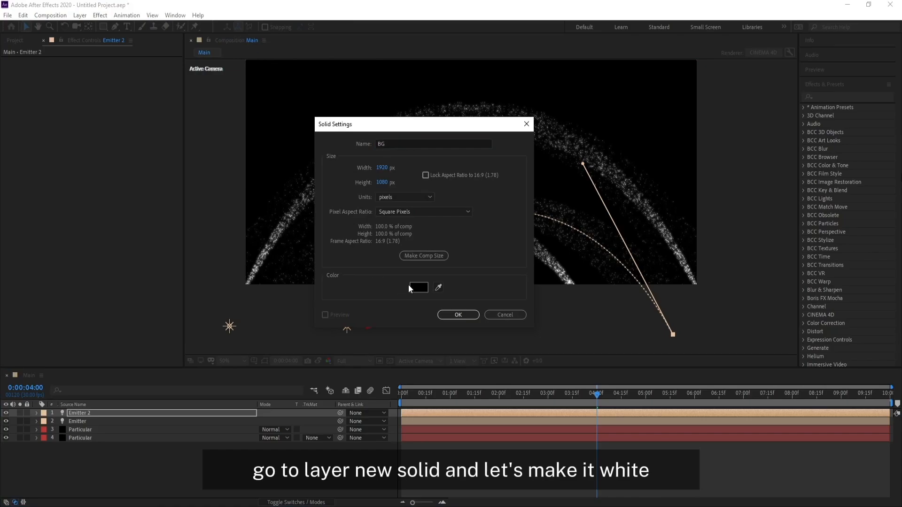
{"action": "left_click_drag", "start_coordinate": [51, 159], "coordinate": [41, 125]}
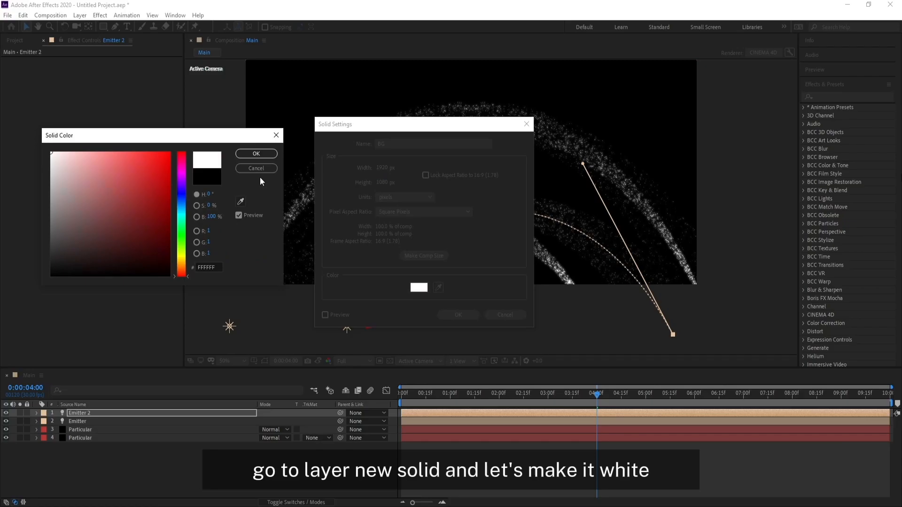
{"action": "left_click", "coordinate": [256, 153]}
{"action": "left_click", "coordinate": [447, 317]}
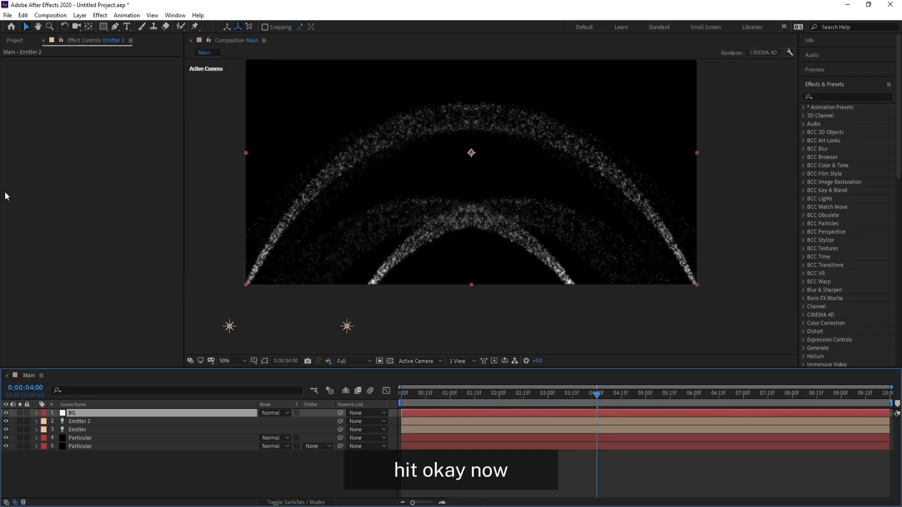
{"action": "left_click_drag", "start_coordinate": [77, 413], "coordinate": [89, 472]}
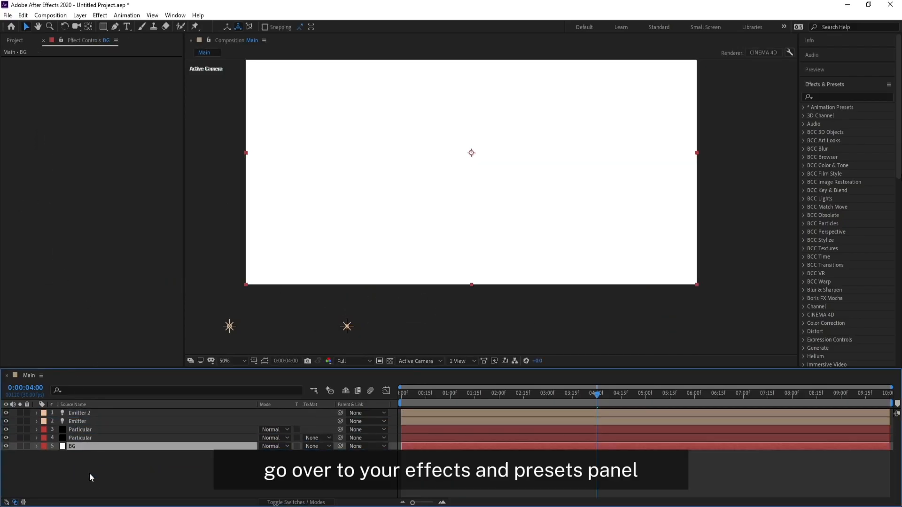
Step: Find the CC Star Burst effect and apply it to the BG solid
{"action": "left_click", "coordinate": [828, 98]}
{"action": "type", "text": "cc"}
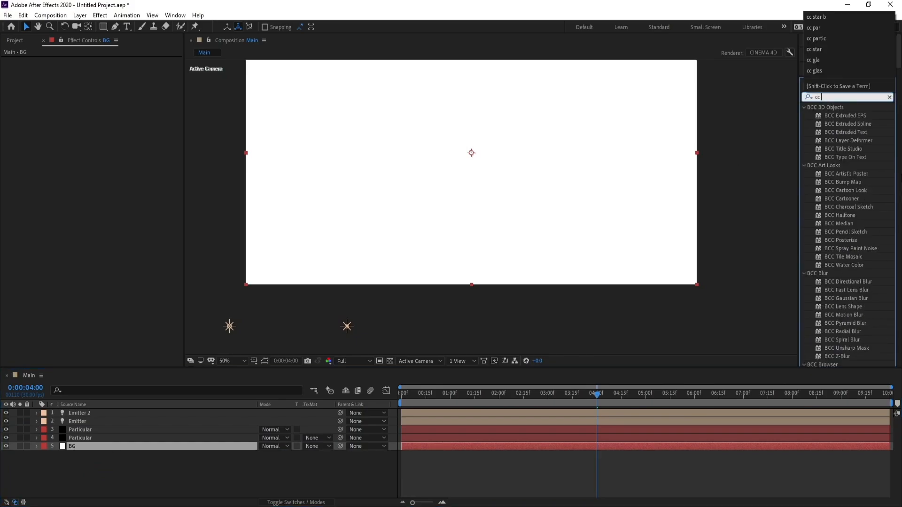
{"action": "type", "text": " star"}
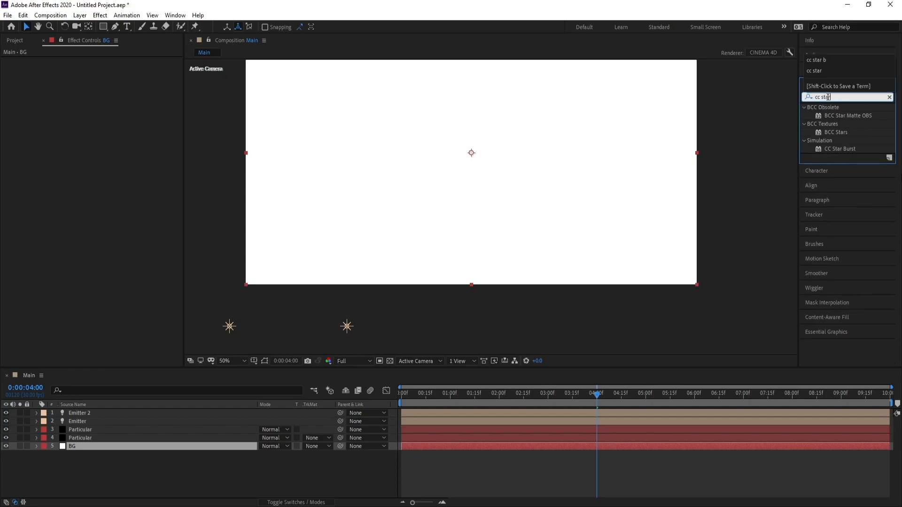
{"action": "left_click_drag", "start_coordinate": [839, 132], "coordinate": [77, 447]}
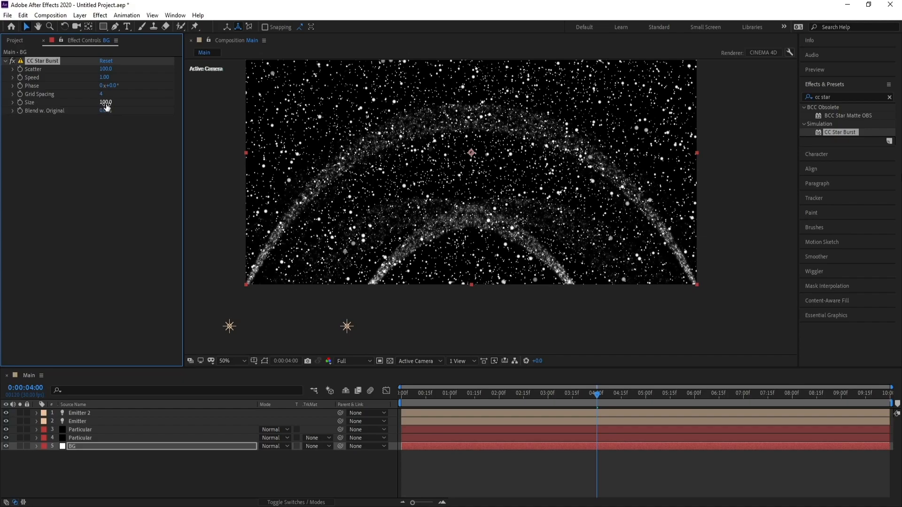
Step: Adjust CC Star Burst on BG: Scatter 143, Speed 0.03, Grid Spacing 1 and Size 70
{"action": "left_click_drag", "start_coordinate": [105, 102], "coordinate": [65, 105]}
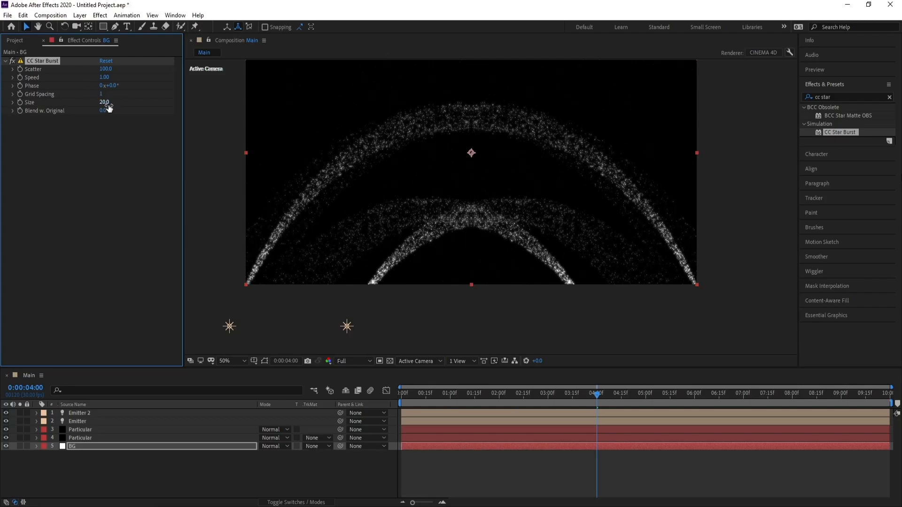
{"action": "left_click_drag", "start_coordinate": [117, 106], "coordinate": [102, 106]}
{"action": "left_click_drag", "start_coordinate": [123, 72], "coordinate": [132, 73]}
{"action": "left_click_drag", "start_coordinate": [112, 80], "coordinate": [109, 80]}
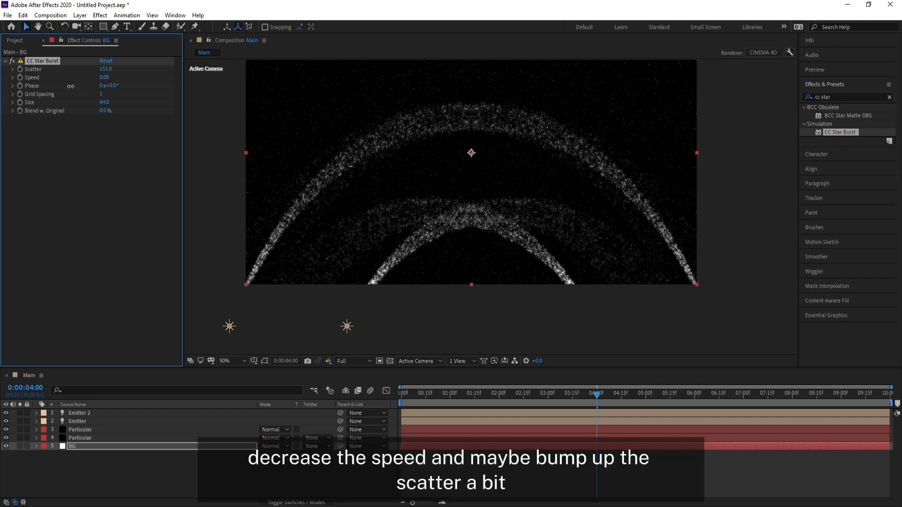
{"action": "left_click_drag", "start_coordinate": [74, 87], "coordinate": [75, 86]}
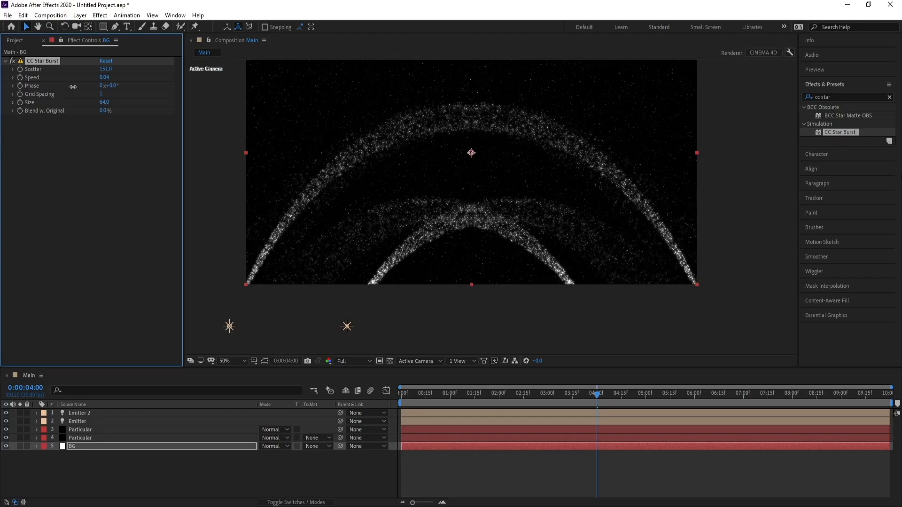
{"action": "left_click_drag", "start_coordinate": [105, 69], "coordinate": [109, 76]}
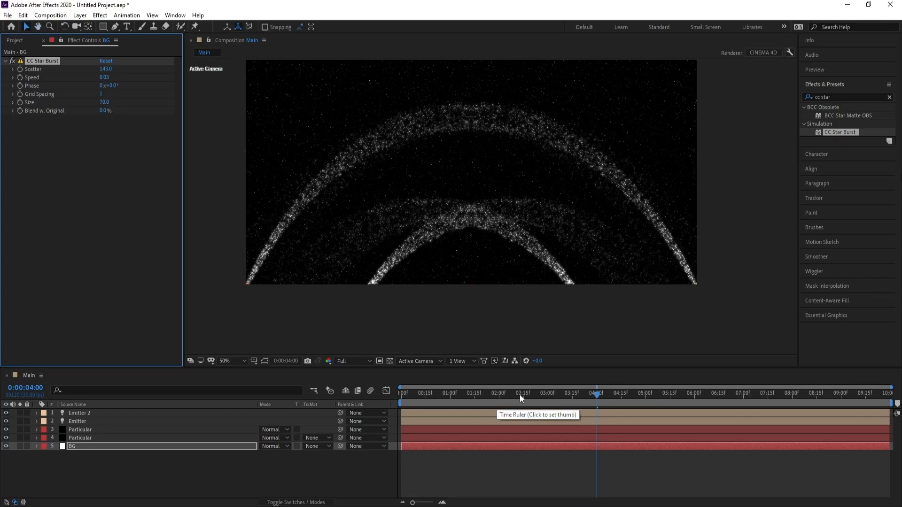
Step: Preview the star background behind the particle trails from 0:00:04:00, and return to frame 0:00:03:01
{"action": "key", "text": "space"}
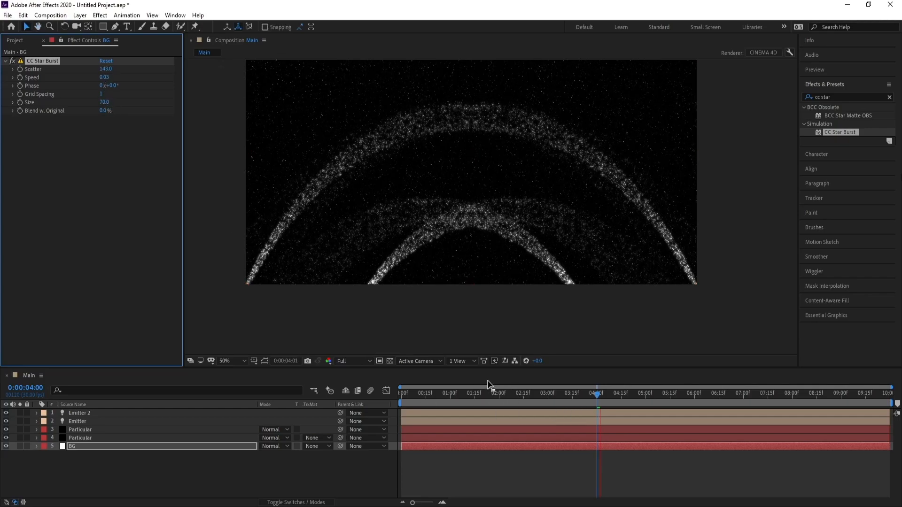
{"action": "left_click", "coordinate": [598, 403]}
{"action": "key", "text": "space"}
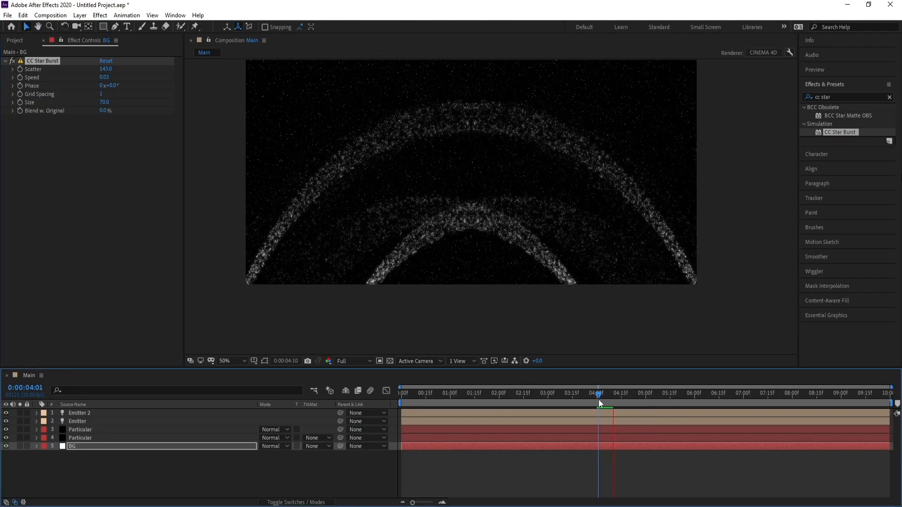
{"action": "left_click_drag", "start_coordinate": [599, 403], "coordinate": [549, 403]}
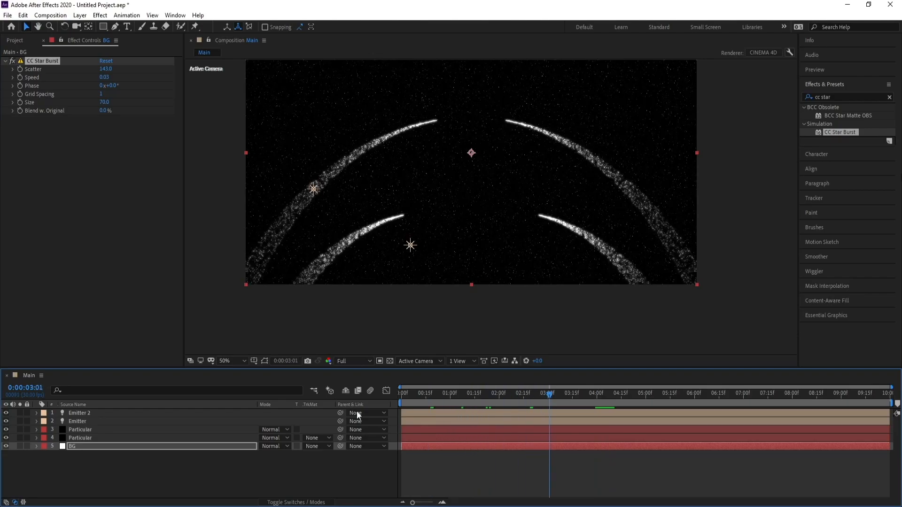
Step: Add an adjustment layer above Emitter 2 and apply the Stylize Glow effect to it
{"action": "left_click", "coordinate": [80, 413]}
{"action": "left_click", "coordinate": [80, 15]}
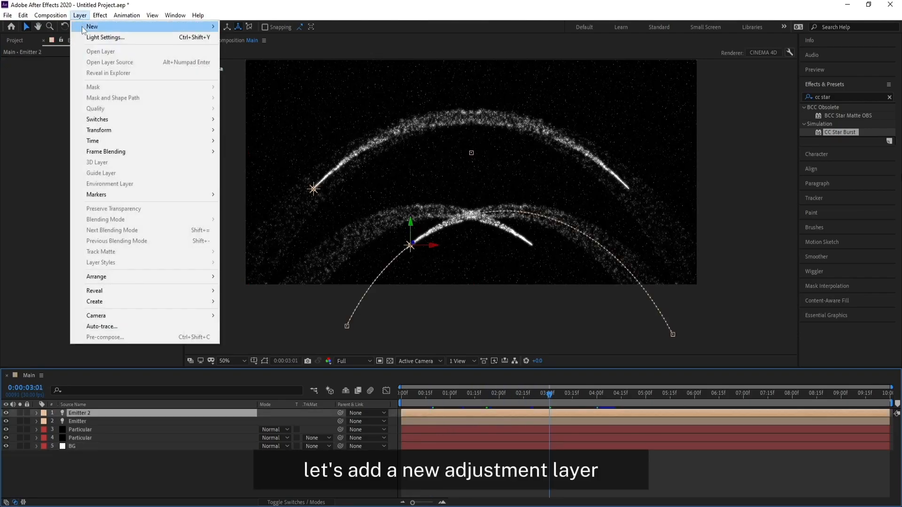
{"action": "mouse_move", "coordinate": [83, 29]}
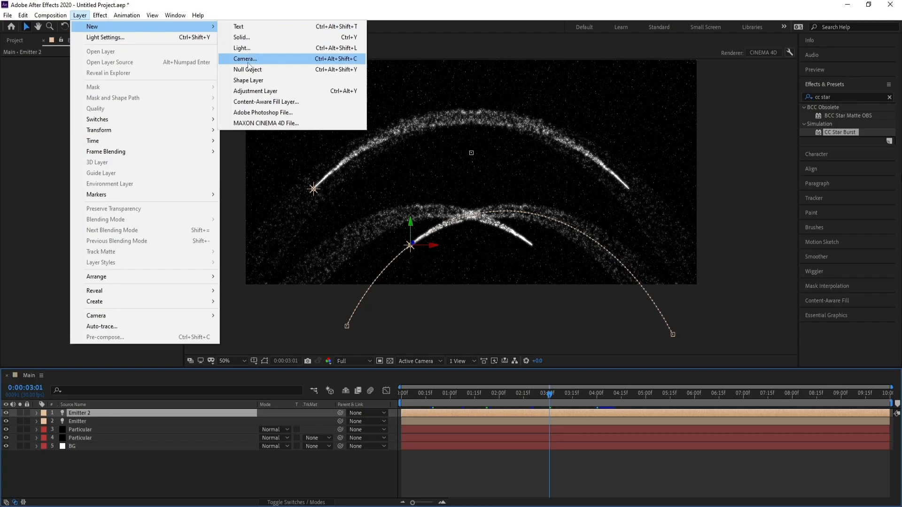
{"action": "left_click", "coordinate": [252, 92]}
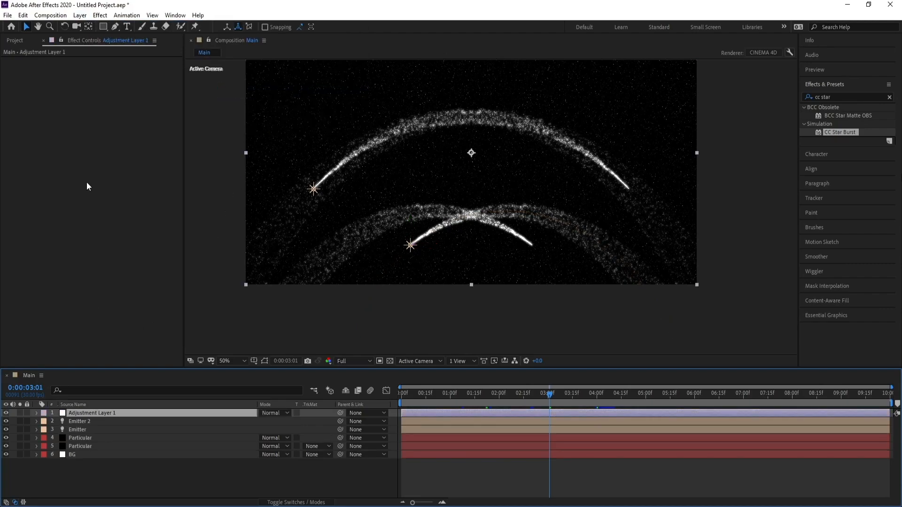
{"action": "left_click", "coordinate": [99, 15]}
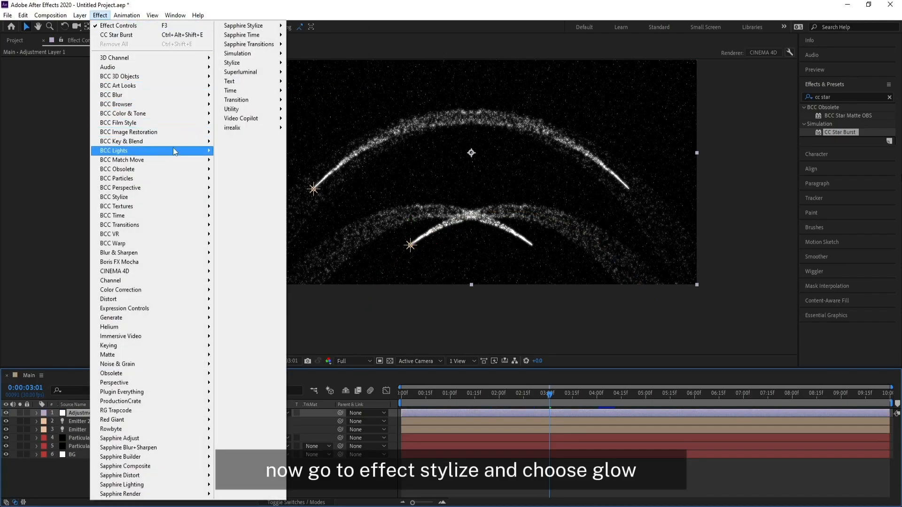
{"action": "mouse_move", "coordinate": [238, 65]}
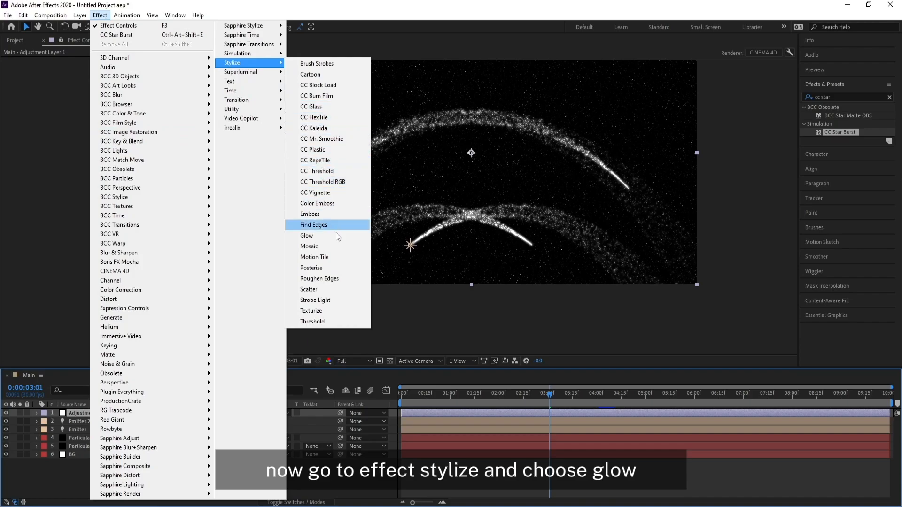
{"action": "left_click", "coordinate": [308, 237]}
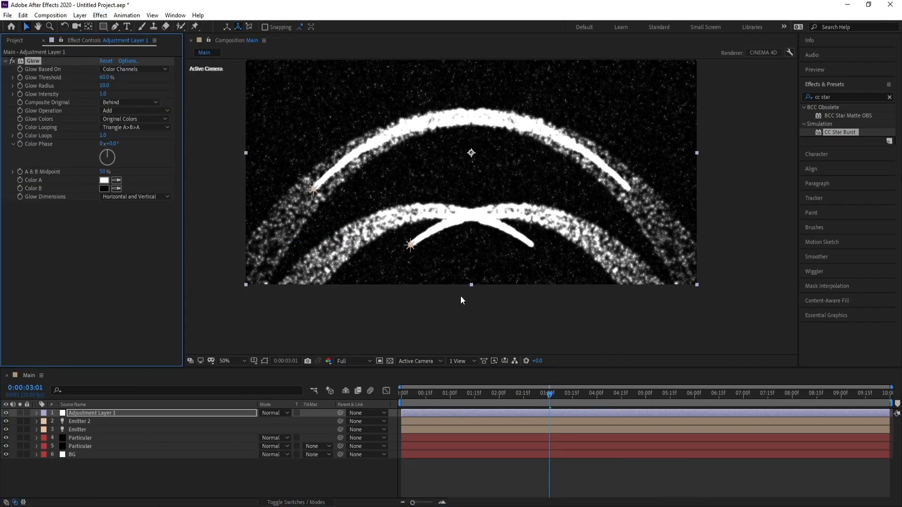
Step: Set the adjustment layer's Glow Threshold to 80%, Glow Radius to about 342 and Glow Intensity to 0.5
{"action": "left_click", "coordinate": [104, 77]}
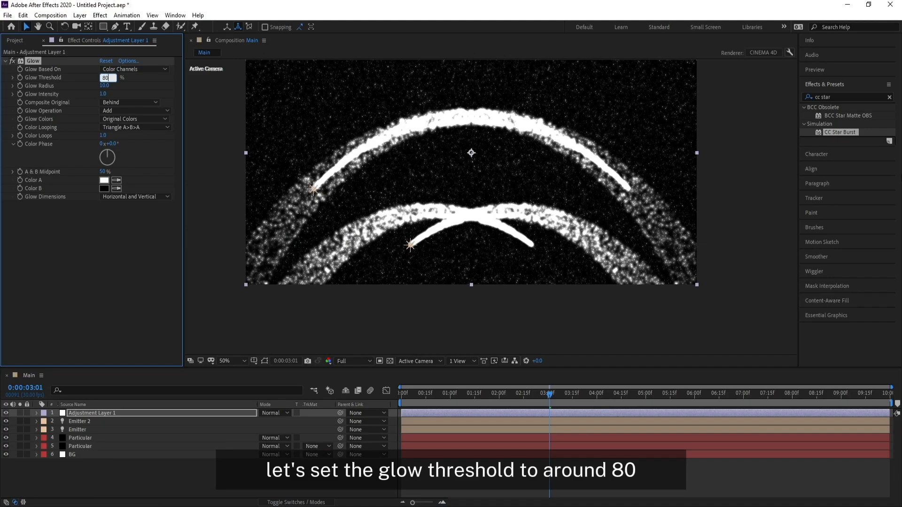
{"action": "key", "text": "Return"}
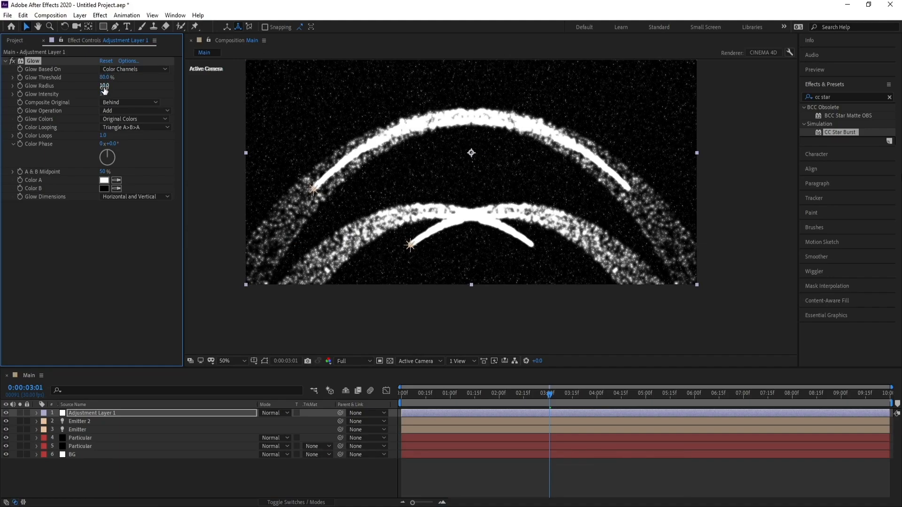
{"action": "left_click_drag", "start_coordinate": [125, 87], "coordinate": [275, 107]}
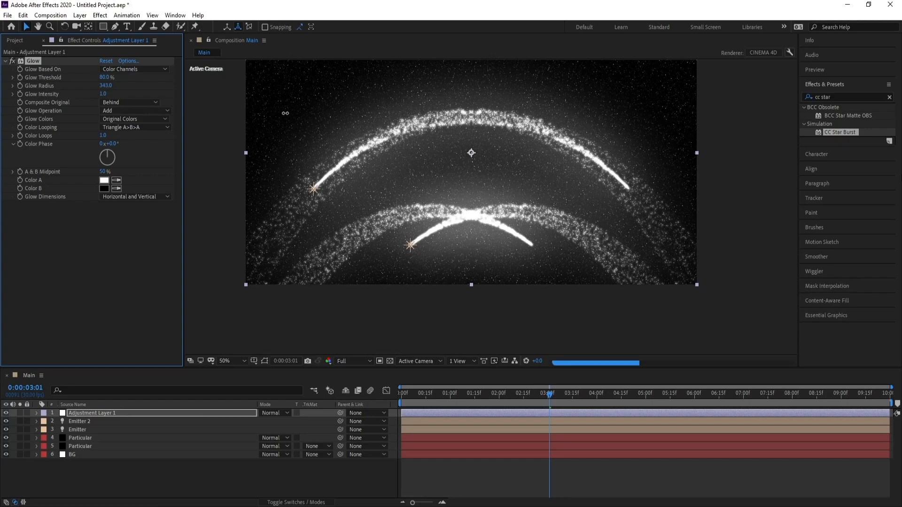
{"action": "left_click_drag", "start_coordinate": [96, 97], "coordinate": [83, 99]}
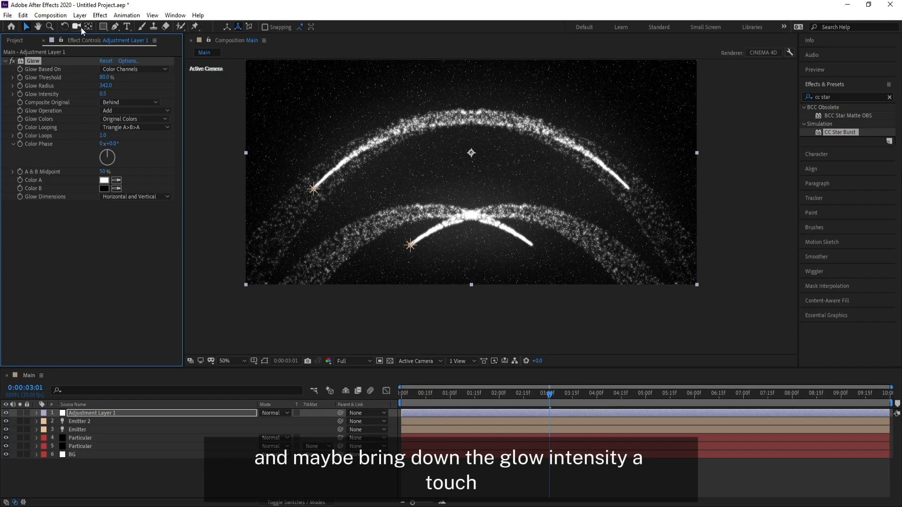
Step: Apply Curves to the adjustment layer and shape the RGB curve into an S with raised highlights and lowered shadows
{"action": "left_click", "coordinate": [100, 15]}
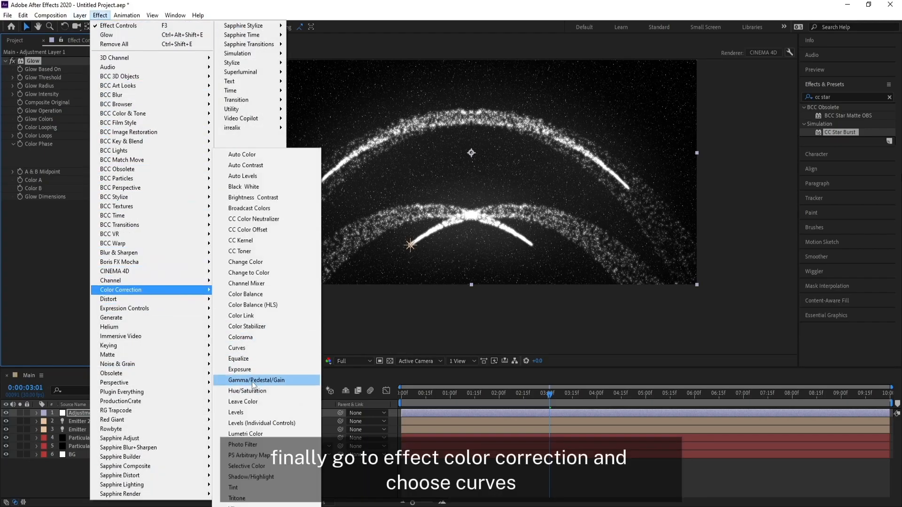
{"action": "left_click", "coordinate": [238, 348]}
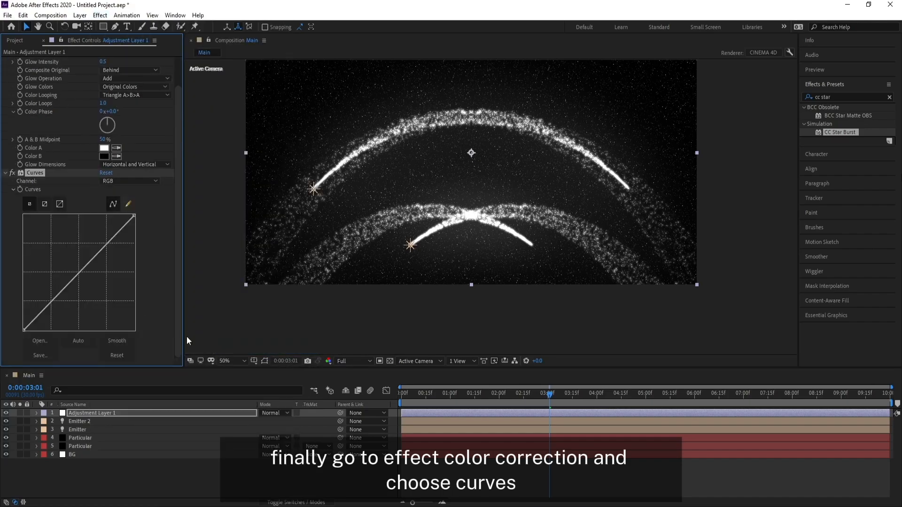
{"action": "left_click_drag", "start_coordinate": [99, 256], "coordinate": [87, 244]}
{"action": "left_click_drag", "start_coordinate": [60, 277], "coordinate": [58, 302]}
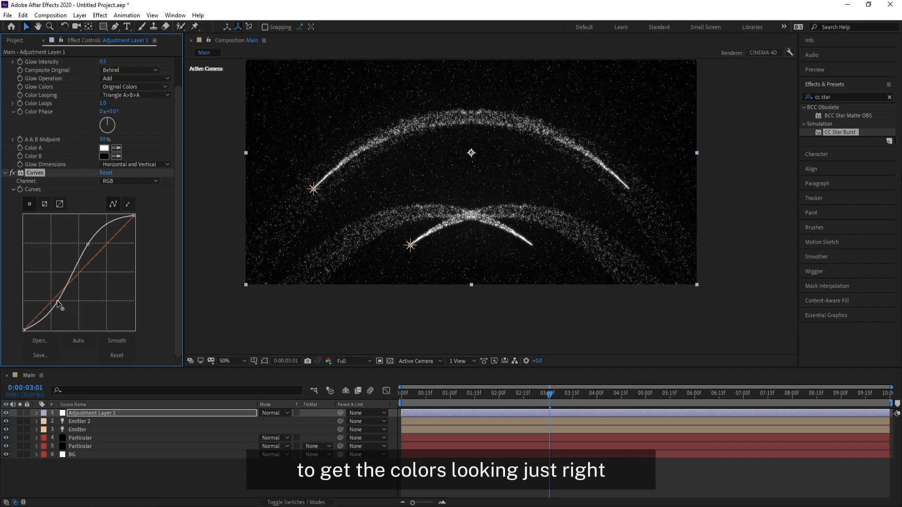
{"action": "left_click_drag", "start_coordinate": [87, 244], "coordinate": [85, 251]}
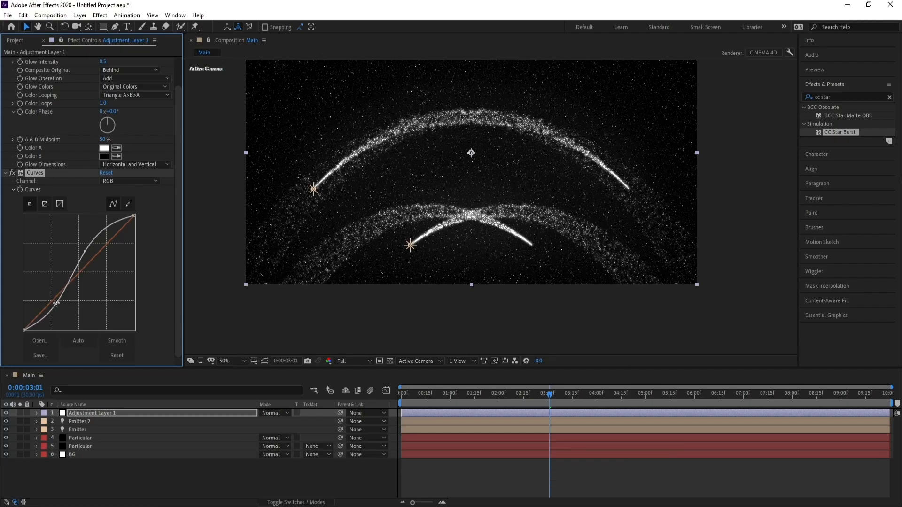
{"action": "left_click_drag", "start_coordinate": [56, 303], "coordinate": [60, 303]}
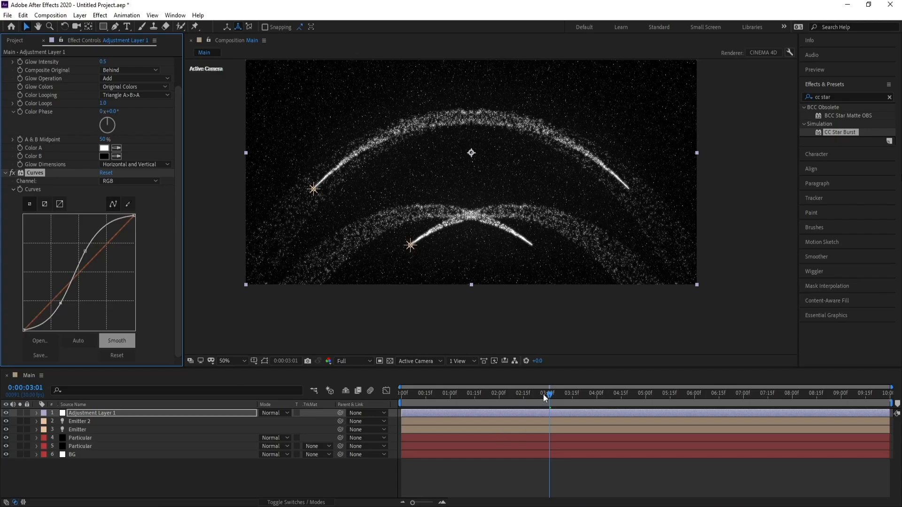
Step: Play back the finished composition from 0:00:00:00
{"action": "left_click_drag", "start_coordinate": [544, 397], "coordinate": [307, 441]}
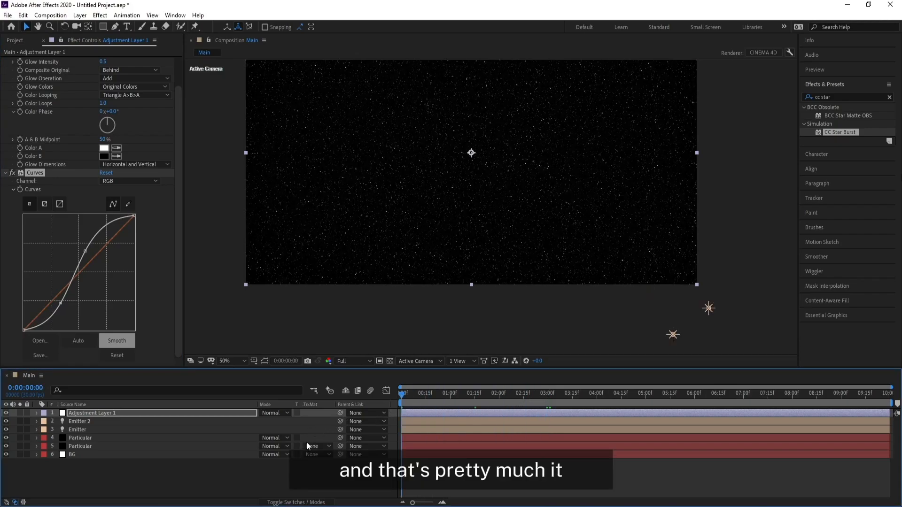
{"action": "key", "text": "space"}
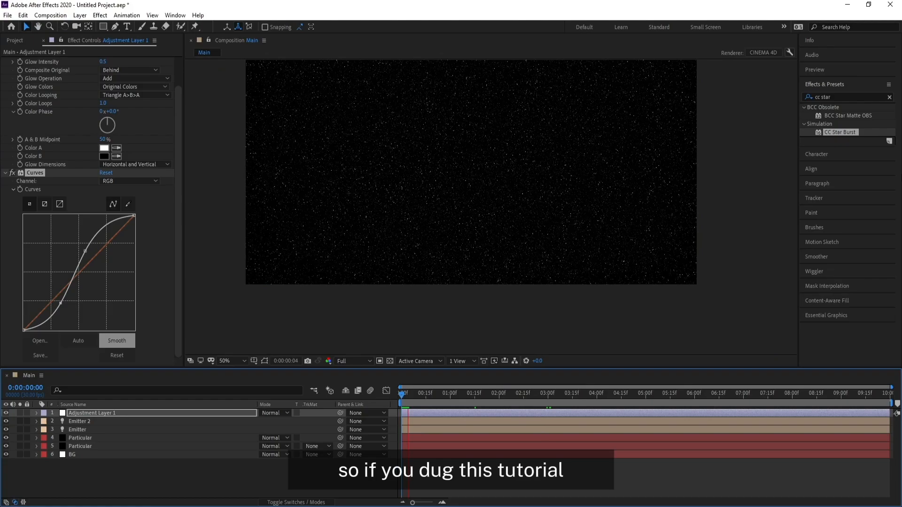